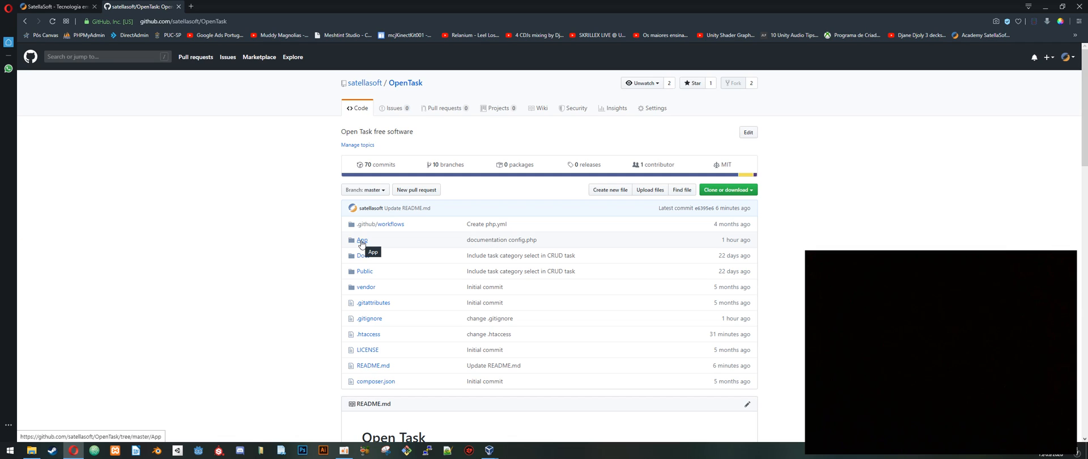
Step: Copy the HTTPS clone URL of the satellasoft/OpenTask repository
left_click(754, 195)
left_click(673, 234)
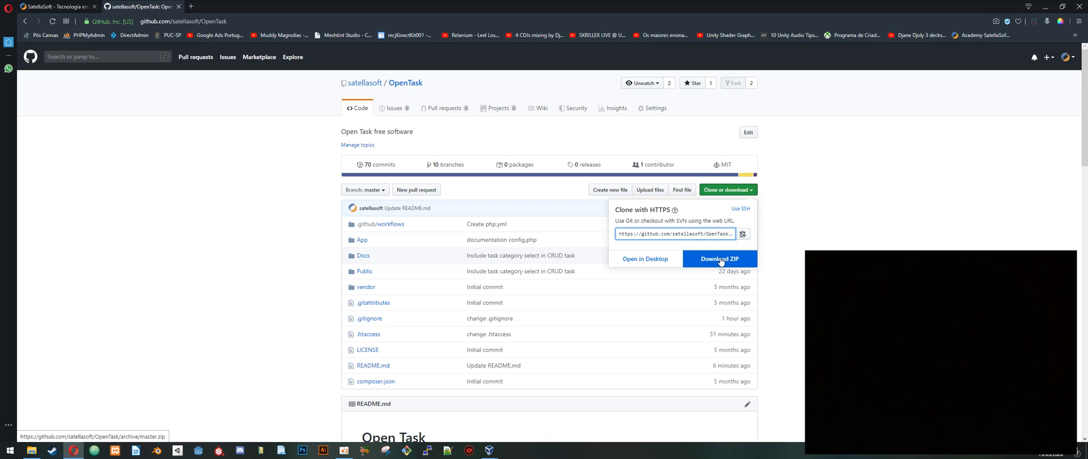
left_click(671, 235)
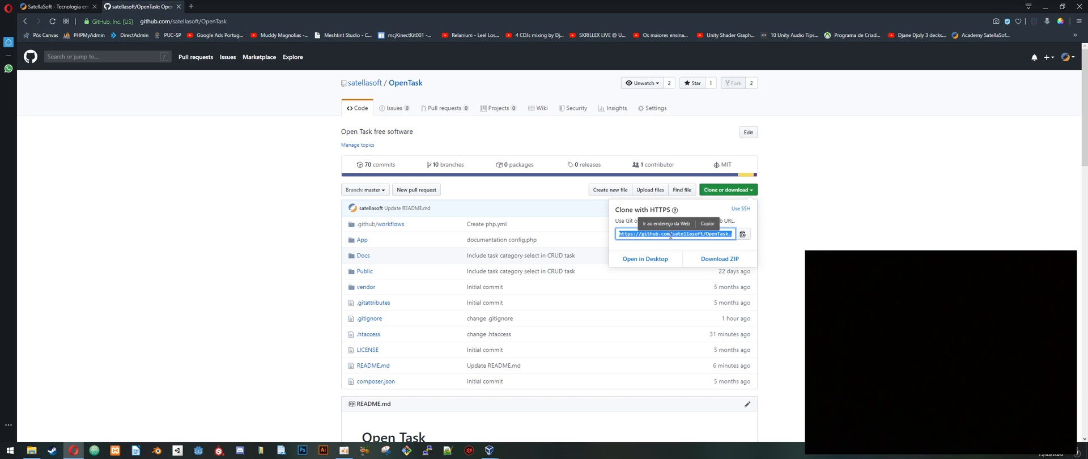
left_click(707, 223)
Step: Switch to File Explorer and create a folder named mytask in C:\xampp\htdocs
left_click(31, 450)
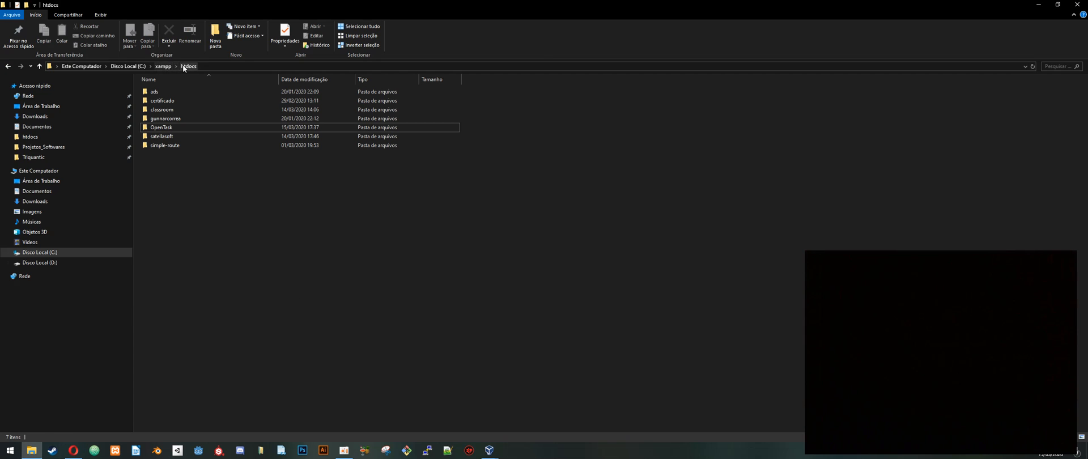
left_click(167, 67)
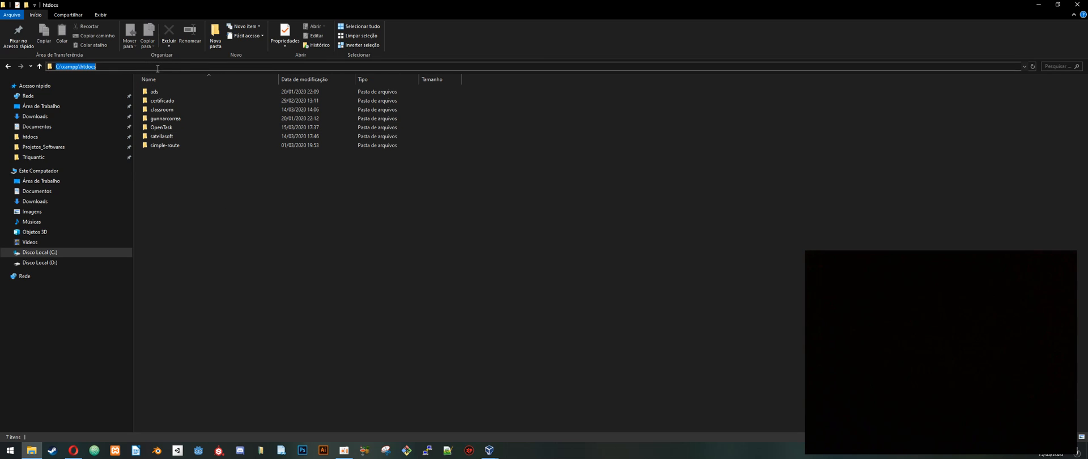
left_click(194, 190)
right_click(194, 193)
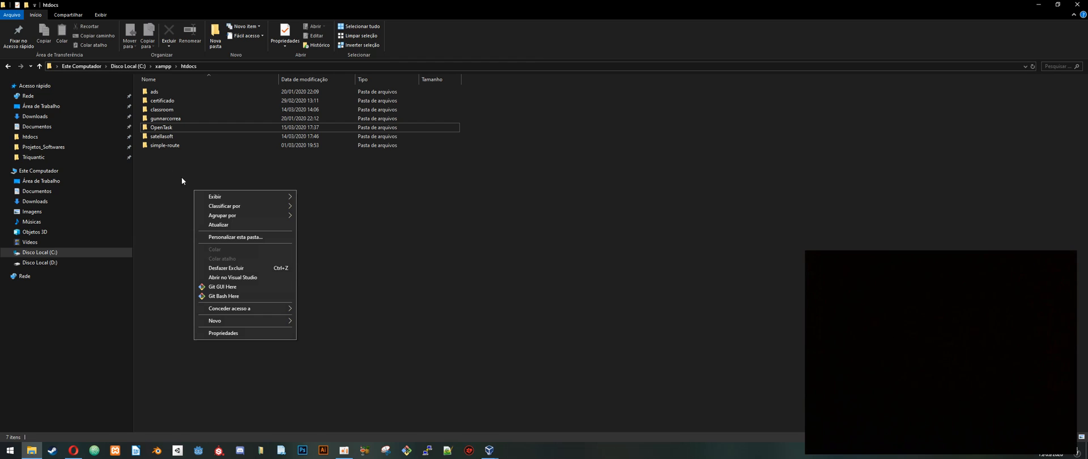
mouse_move(236, 322)
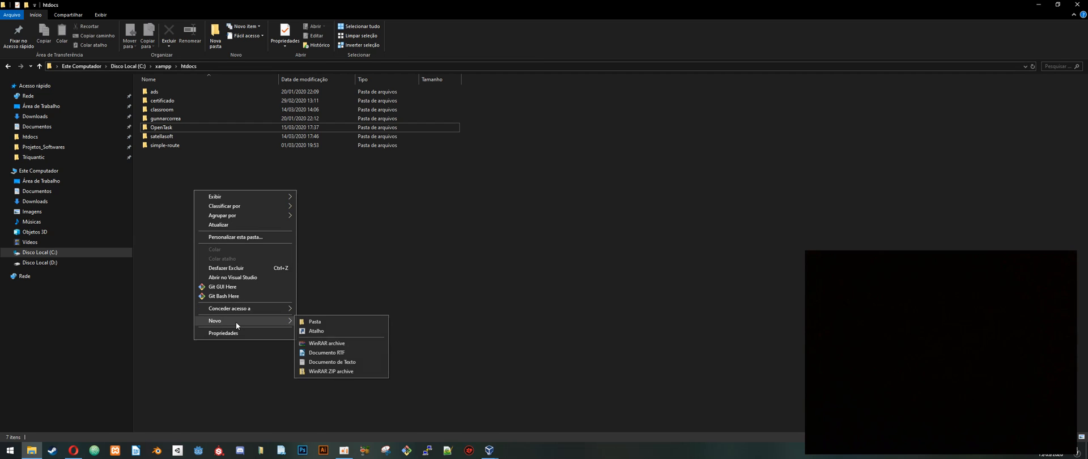
left_click(316, 323)
type("mytask")
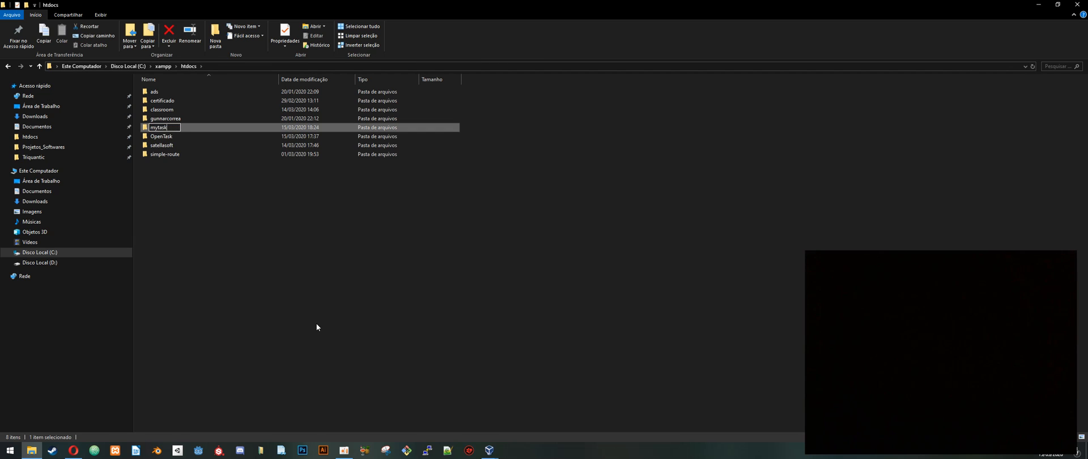
key("Return")
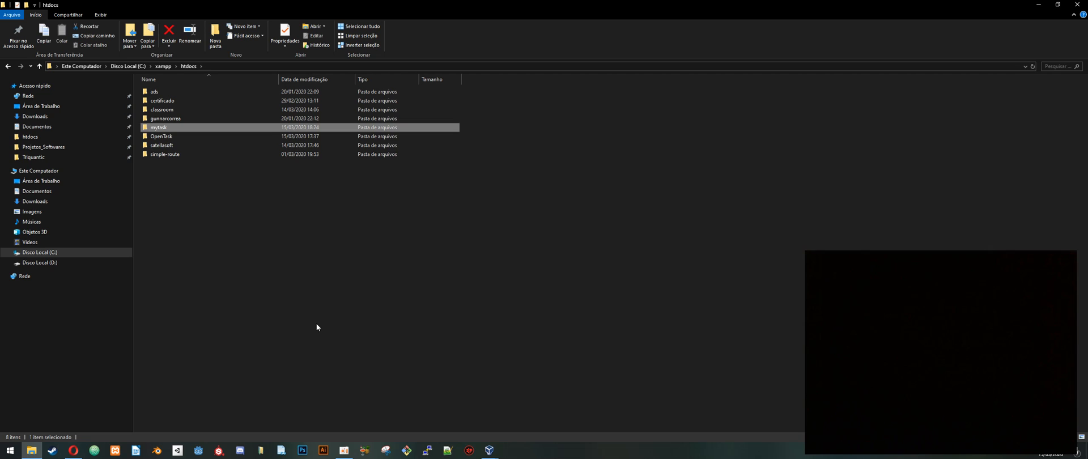
double_click(167, 127)
right_click(267, 188)
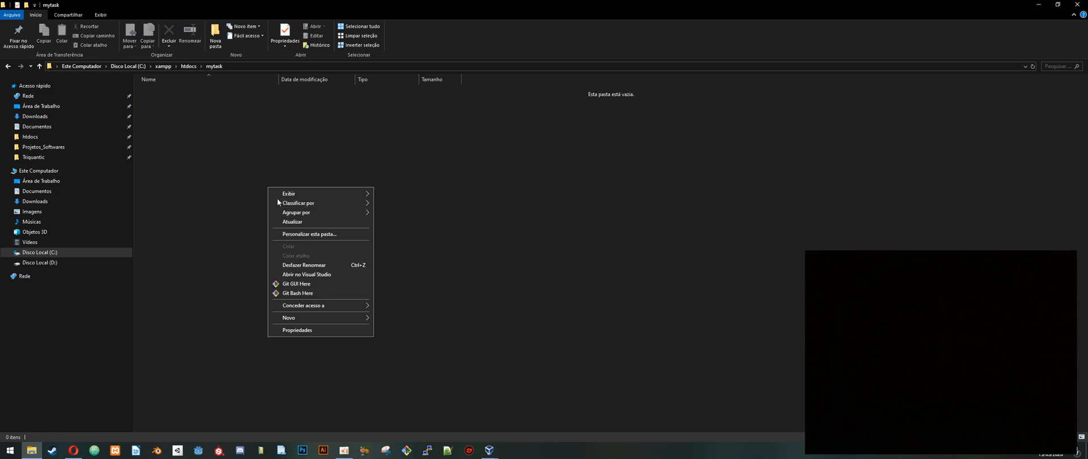
left_click(295, 294)
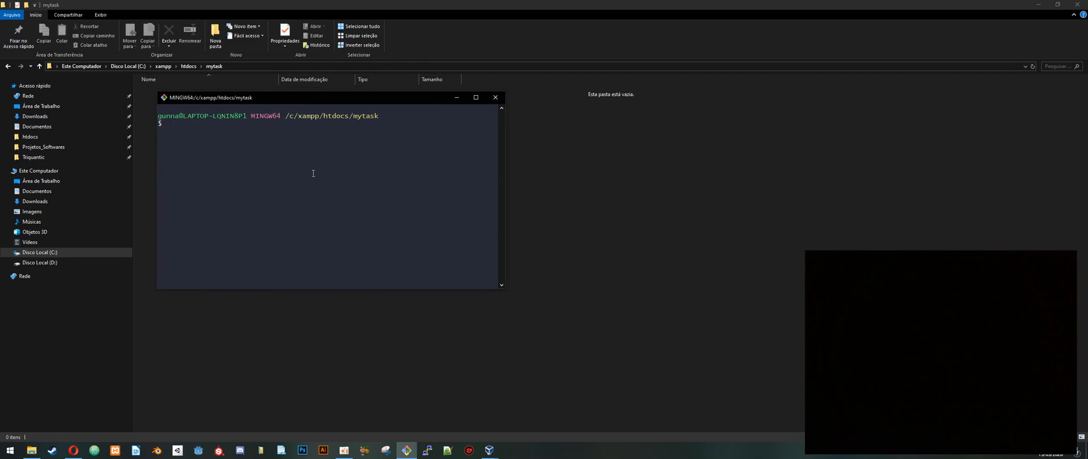
type("git clone")
type("https://github.com/satellasoft/OpenTask.git")
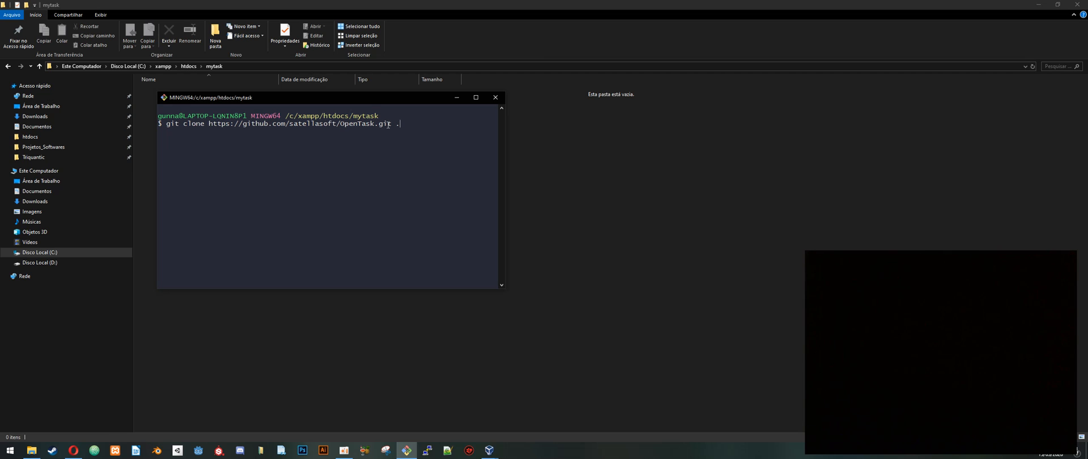
left_click_drag(158, 99, 402, 116)
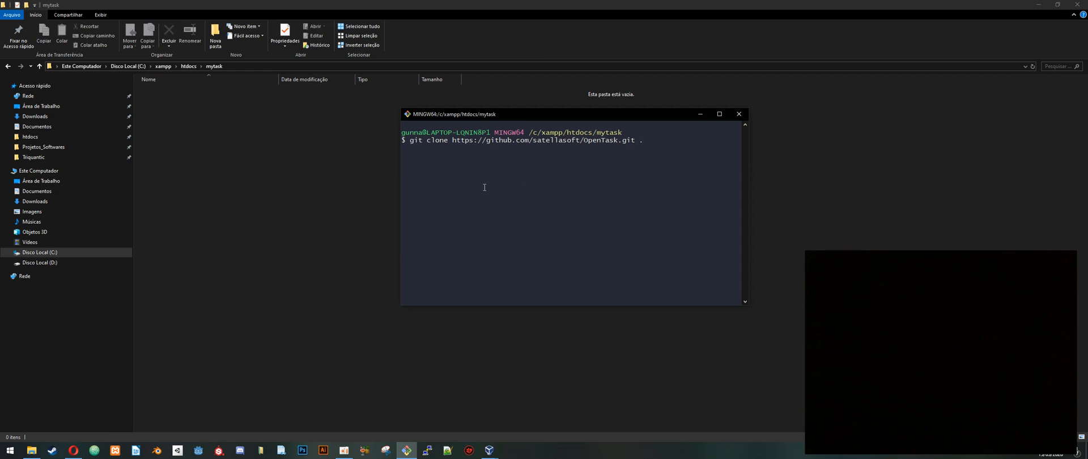
key("Return")
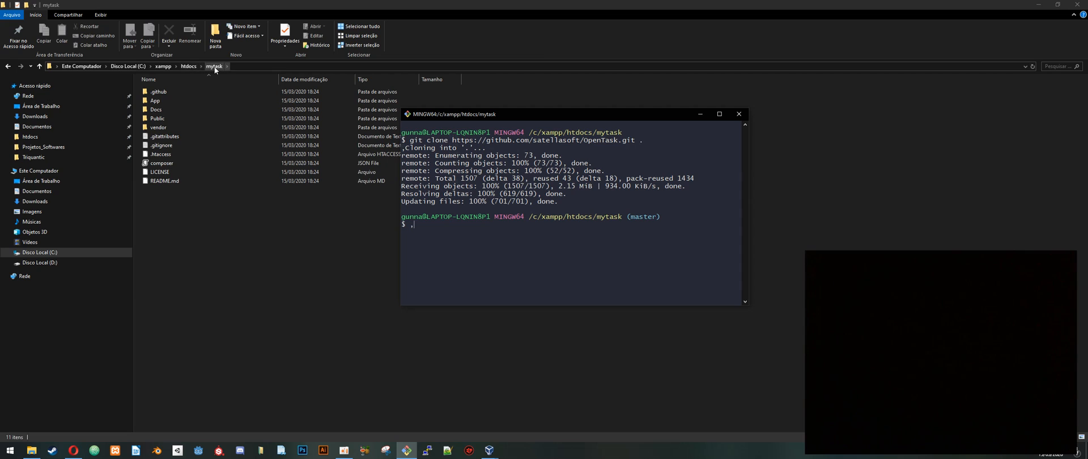
Step: Switch to the Opera browser and load localhost/mytask
left_click(233, 237)
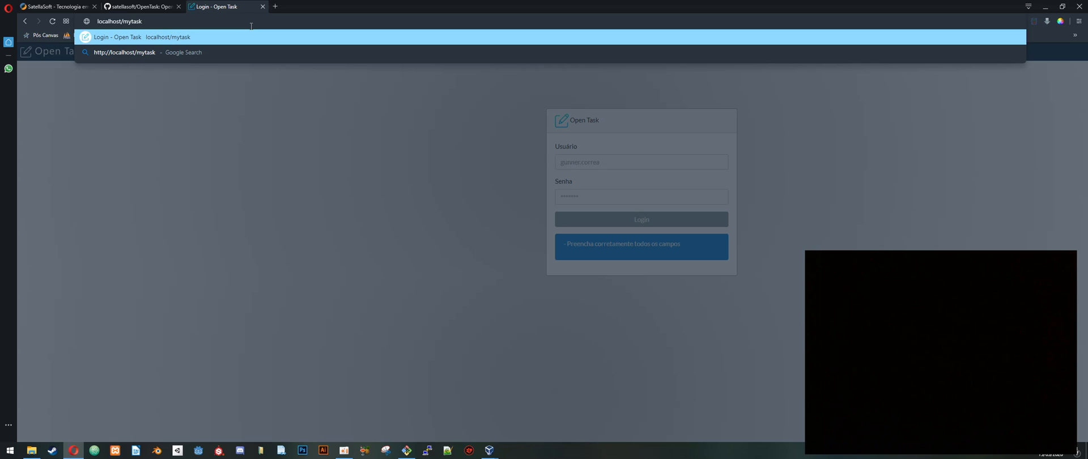
key("Return")
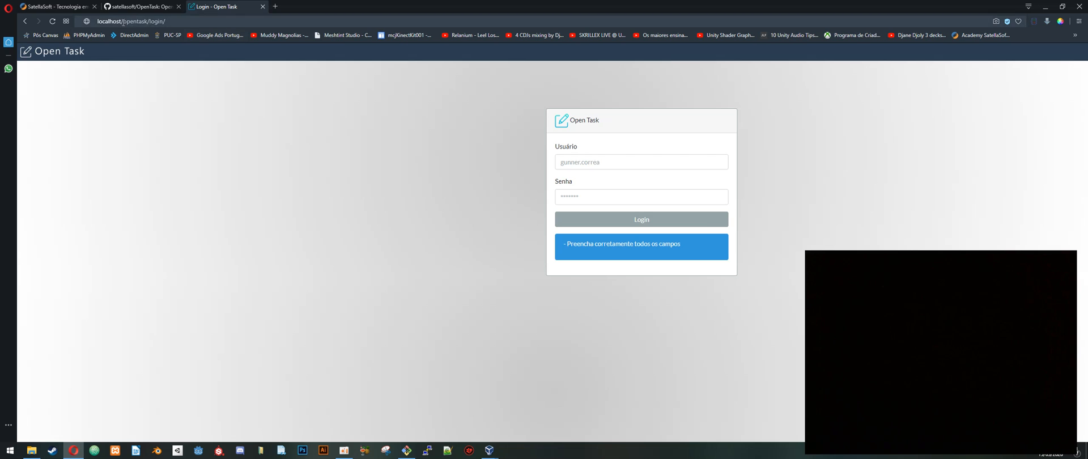
Step: Open the .htaccess file of the mytask folder in Notepad++, replace opentask with mytask in the last RewriteRule, and save it
left_click(32, 451)
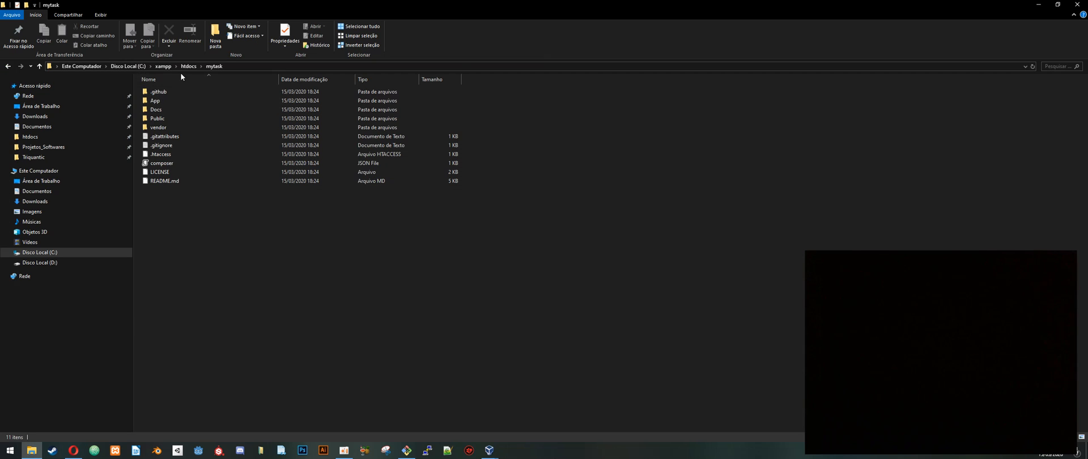
right_click(161, 154)
left_click(202, 179)
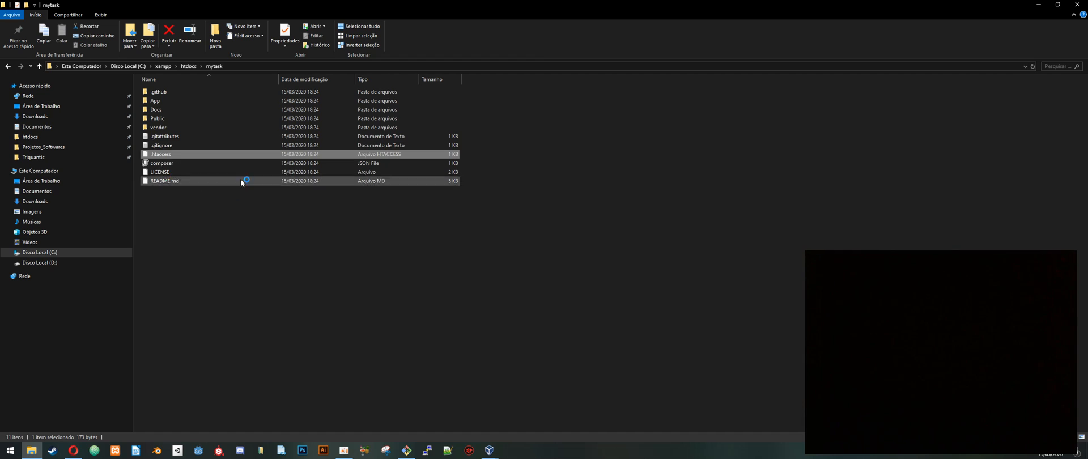
double_click(201, 95)
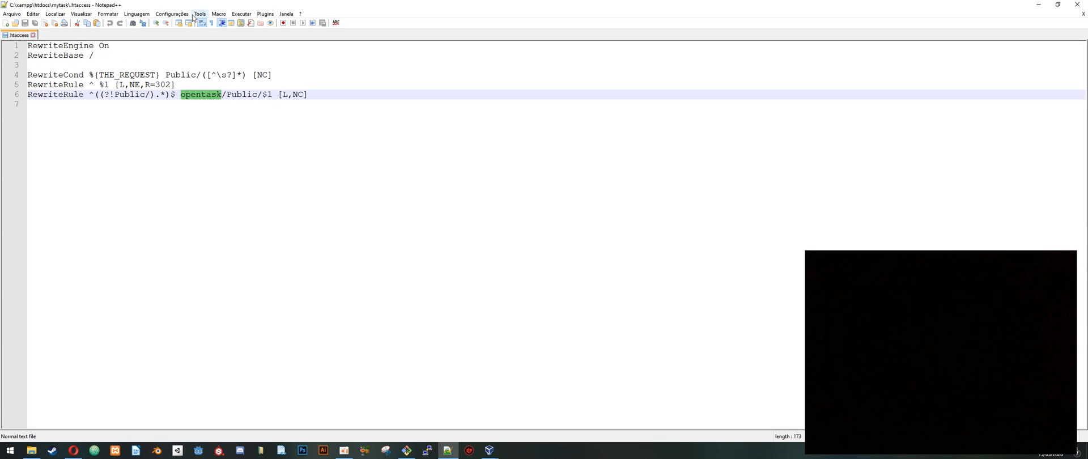
left_click(31, 451)
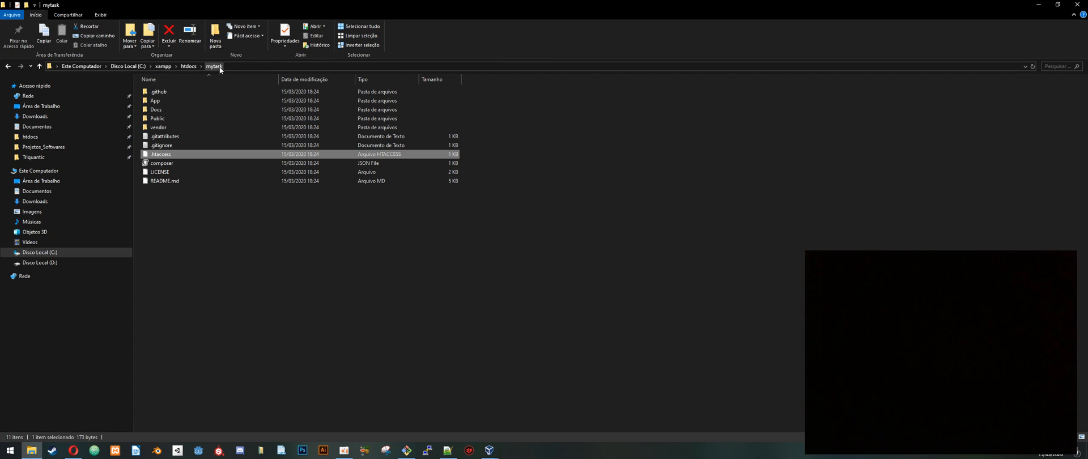
left_click(447, 451)
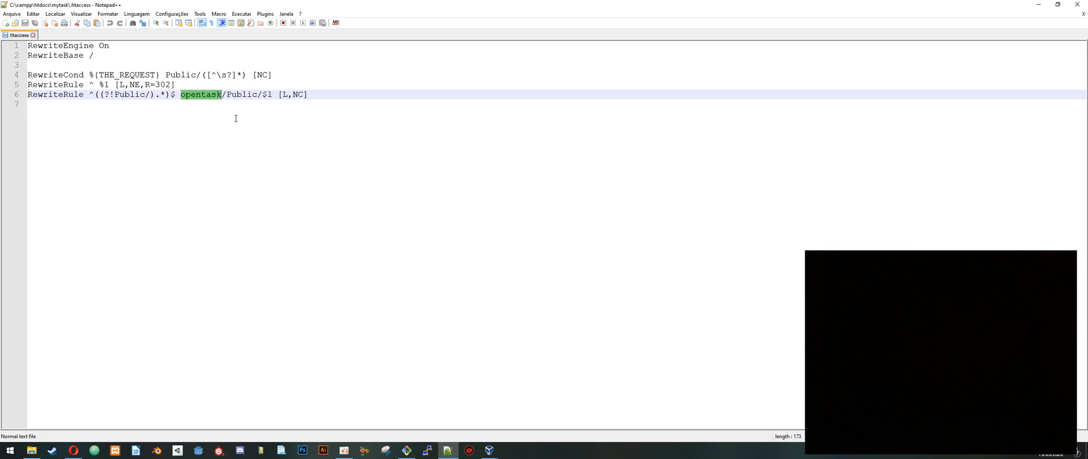
type("mytask")
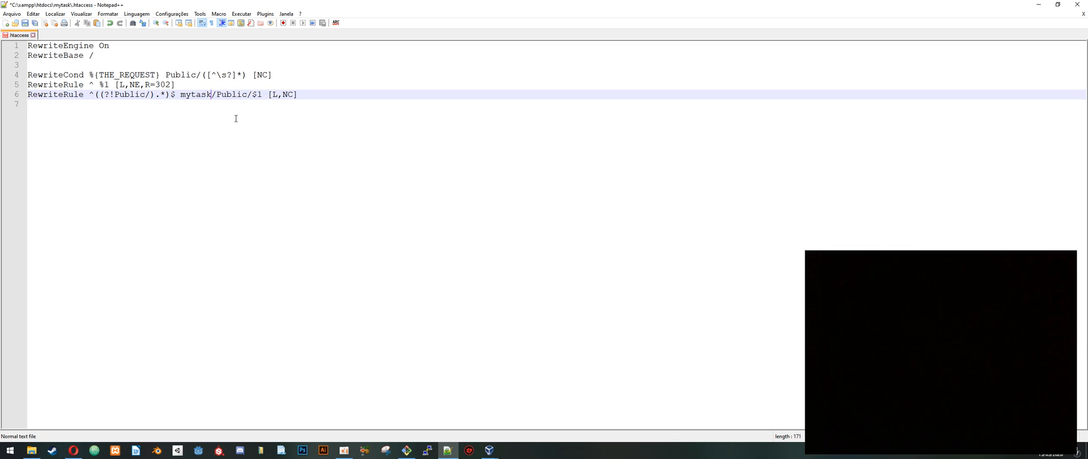
key("ctrl+s")
left_click_drag(218, 94, 181, 96)
key("BackSpace")
key("ctrl+z")
Step: Load localhost/mytask again in Opera to test the edited rewrite rule
left_click(74, 450)
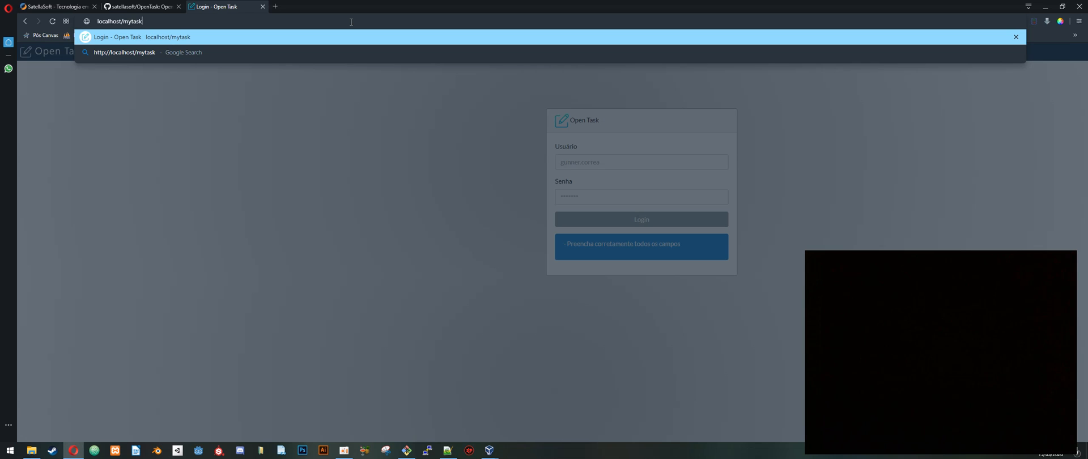
key("Return")
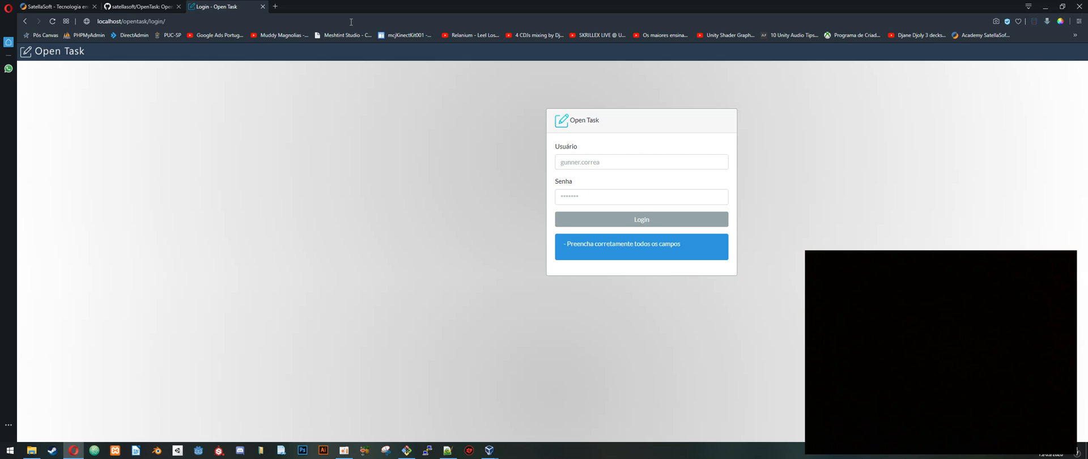
Step: Open config.php from the mytask\App\Config folder in Notepad++
key("alt+Tab")
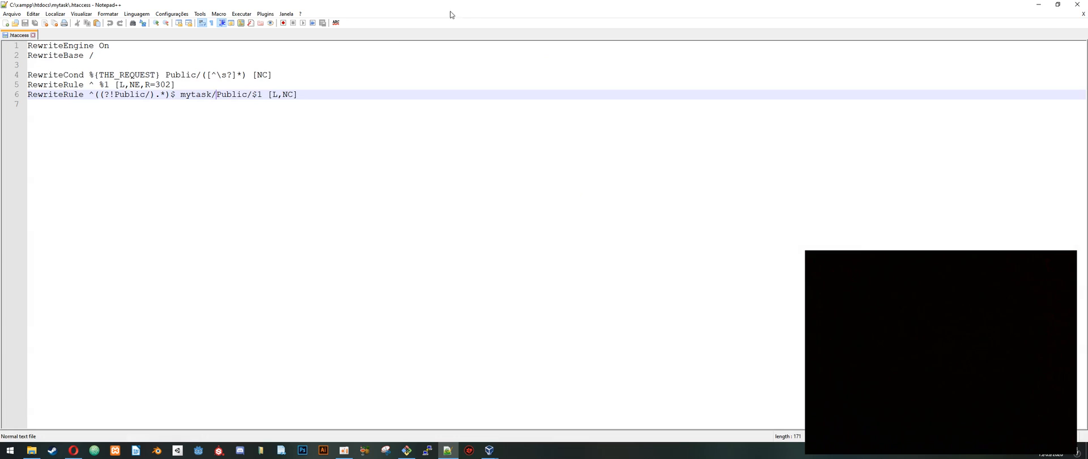
left_click(1038, 4)
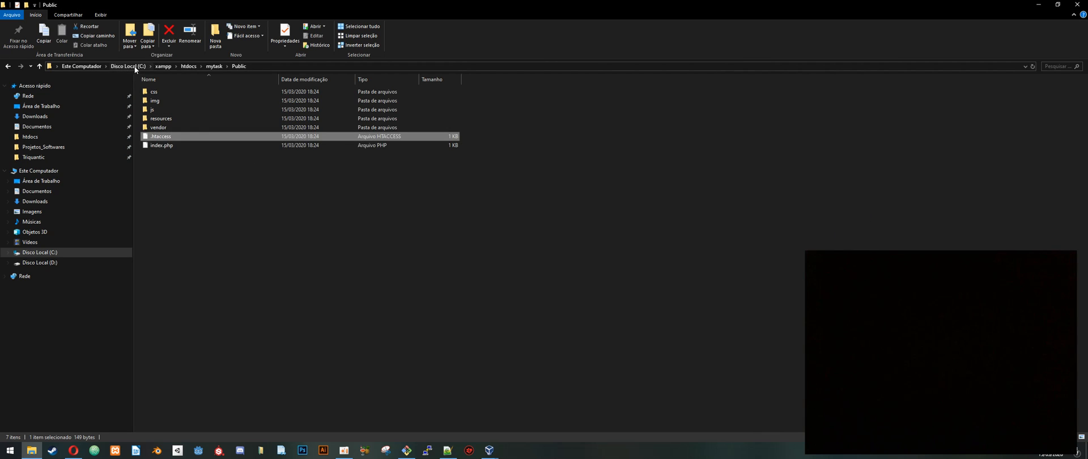
left_click(216, 66)
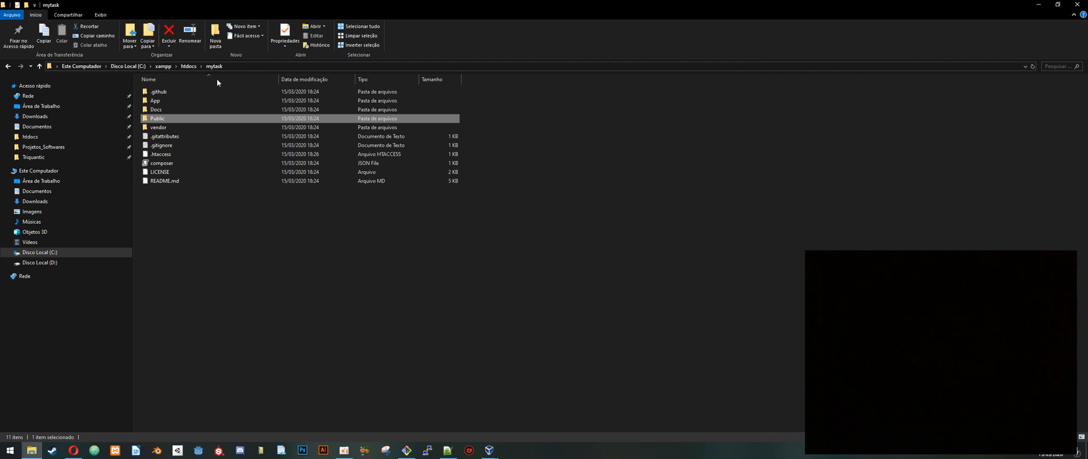
double_click(159, 103)
double_click(182, 92)
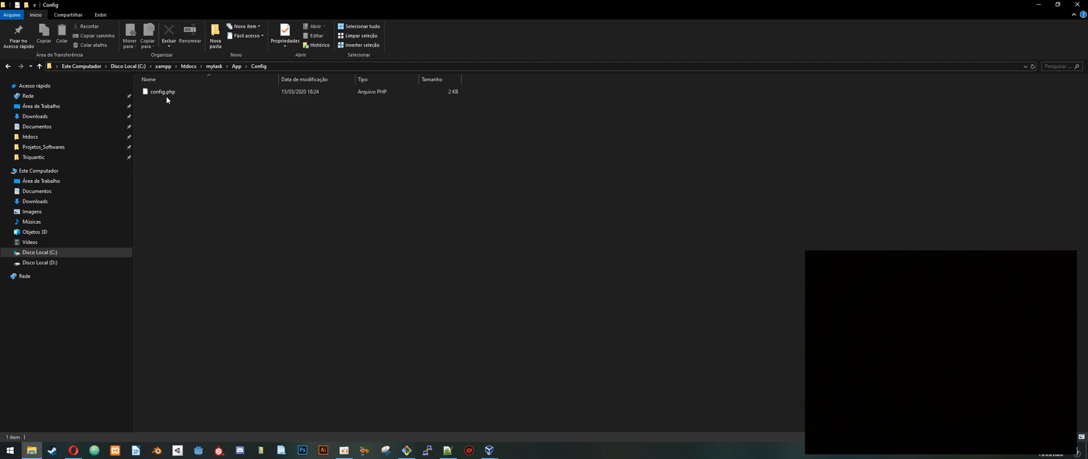
right_click(152, 91)
left_click(204, 114)
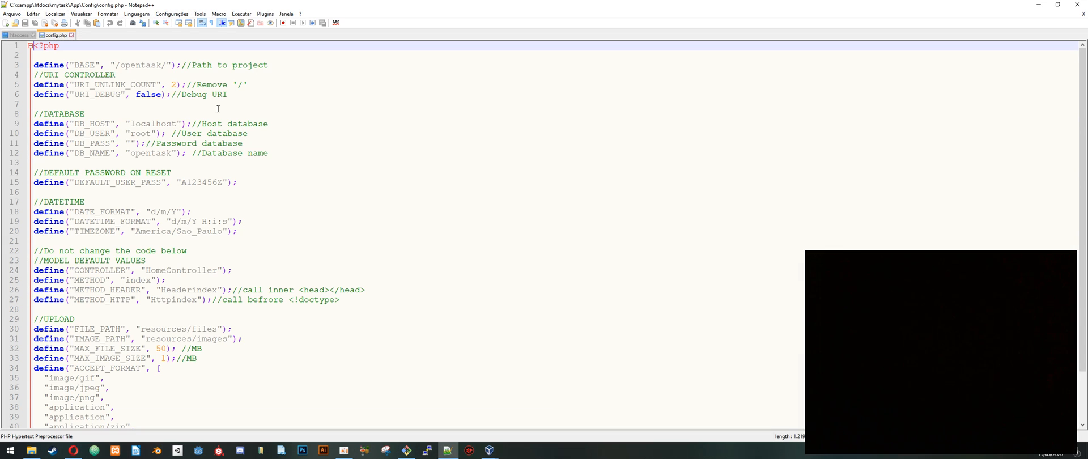
Step: Set the BASE project path in config.php to "/mytask/" and save the file
double_click(142, 65)
left_click_drag(111, 65, 158, 65)
left_click(158, 64)
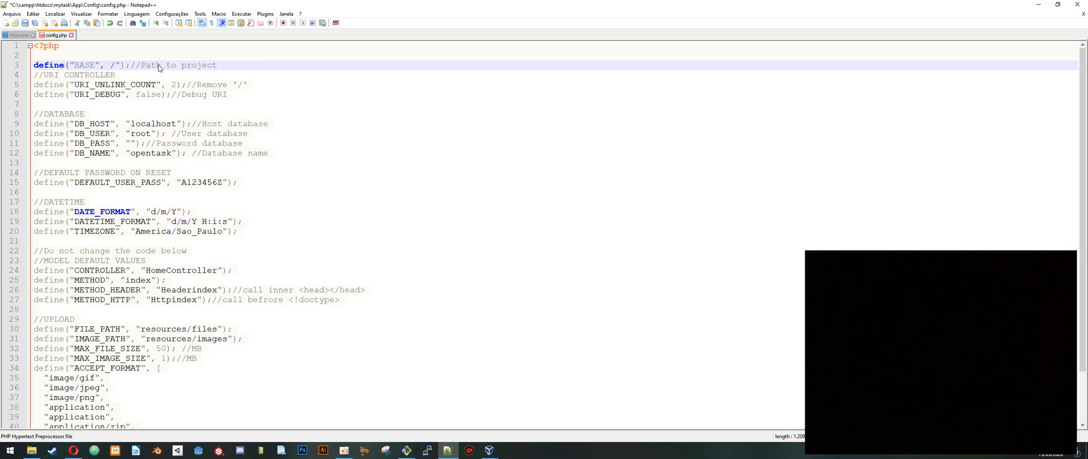
key("BackSpace")
key("BackSpace")
key("BackSpace")
key("BackSpace")
key("BackSpace")
key("BackSpace")
key("BackSpace")
key("BackSpace")
key("BackSpace")
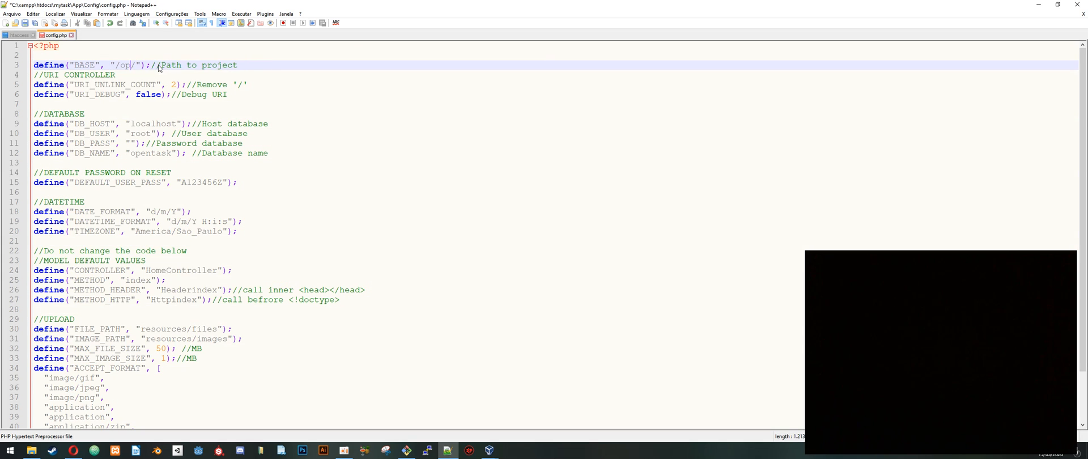
key("shift+Right")
key("Left")
type("/mytask")
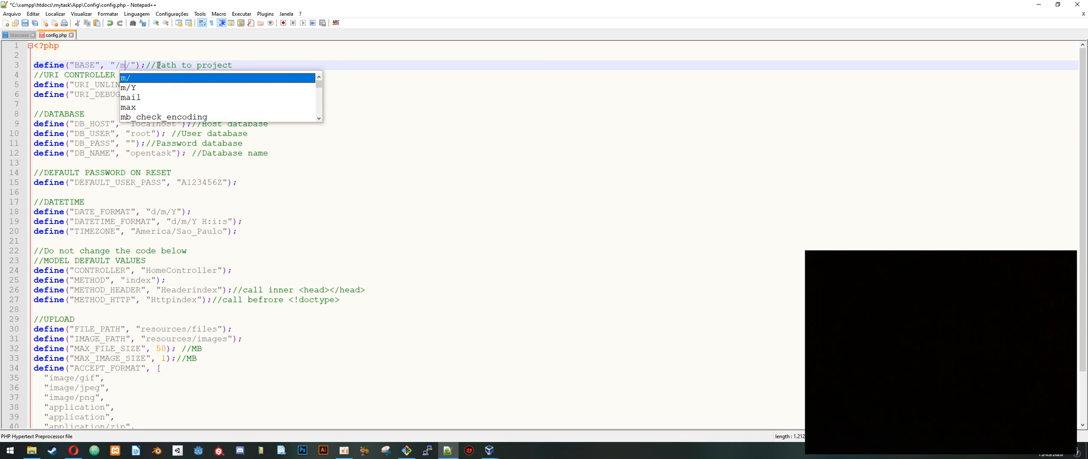
key("ctrl+s")
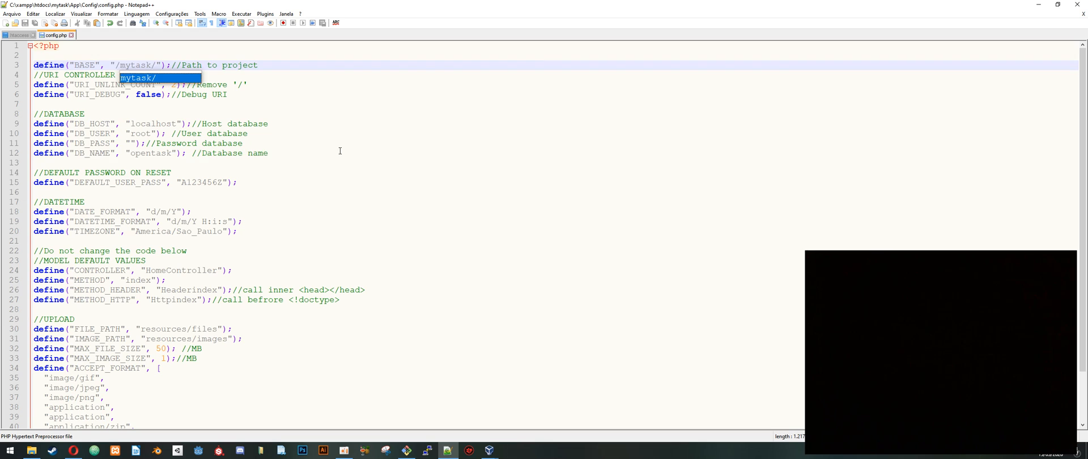
left_click(340, 151)
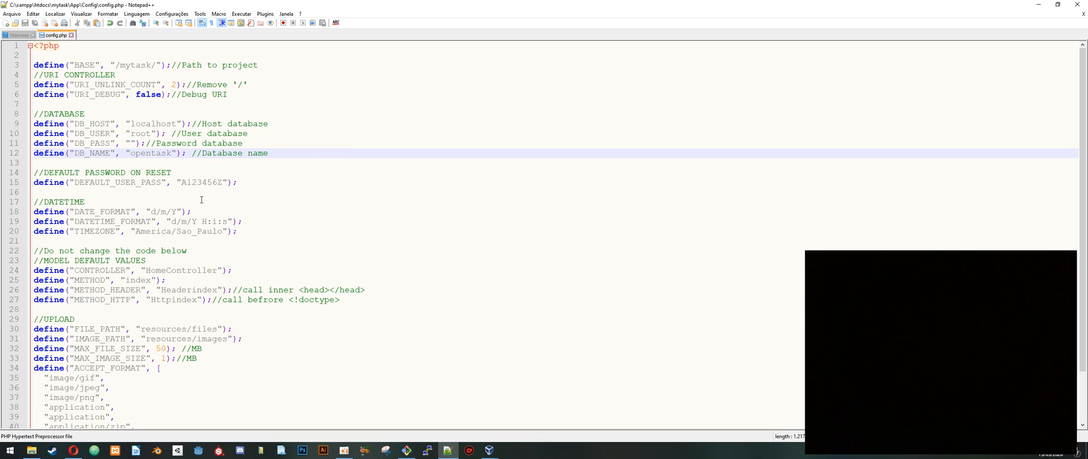
Step: Set URI_DEBUG to true in config.php, save the file, and load localhost/mytask in Opera
double_click(148, 95)
type("true")
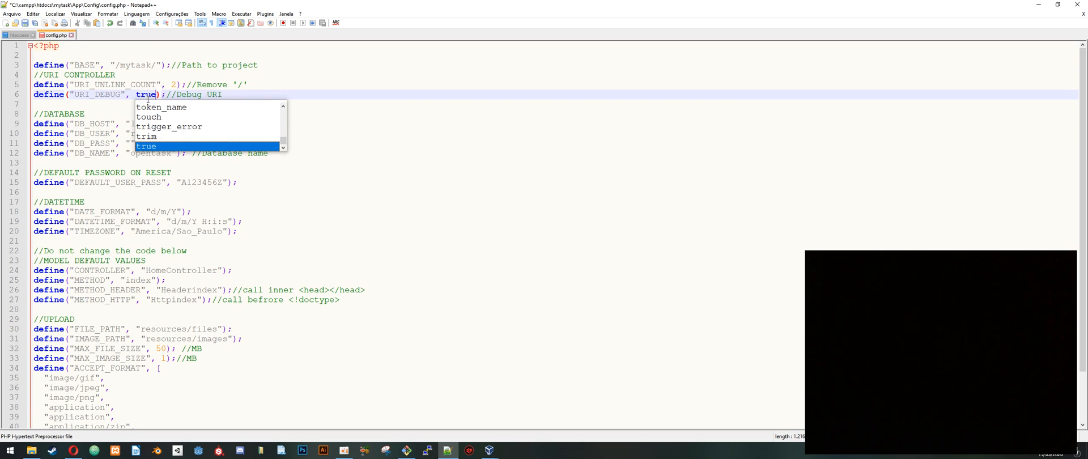
key("alt+Tab")
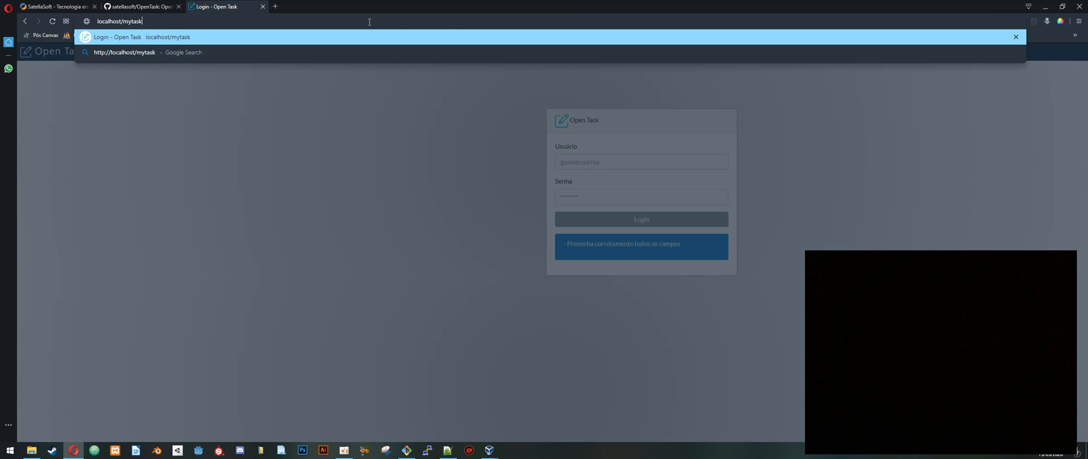
key("Return")
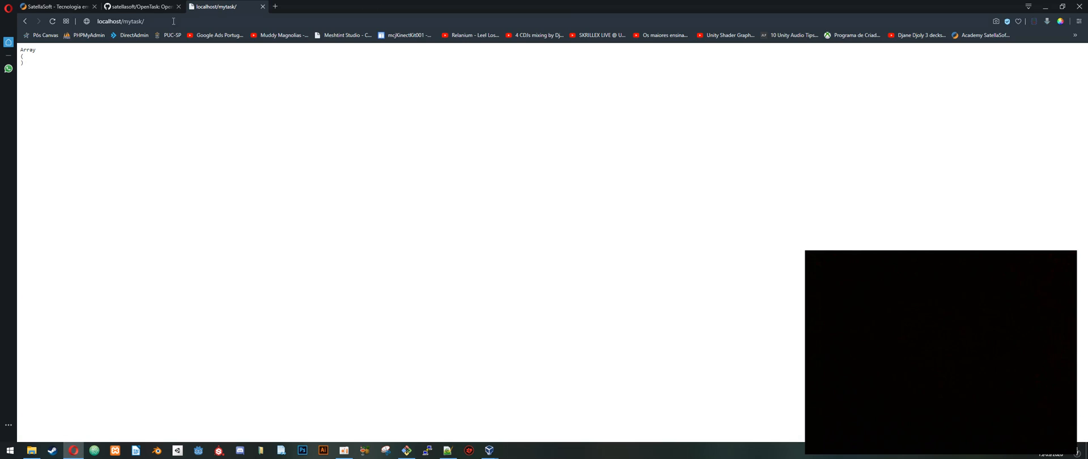
Step: Load localhost/mytask/controller/method/params/param22 and compare the listed array entries with the address segments
left_click(187, 20)
left_click(213, 23)
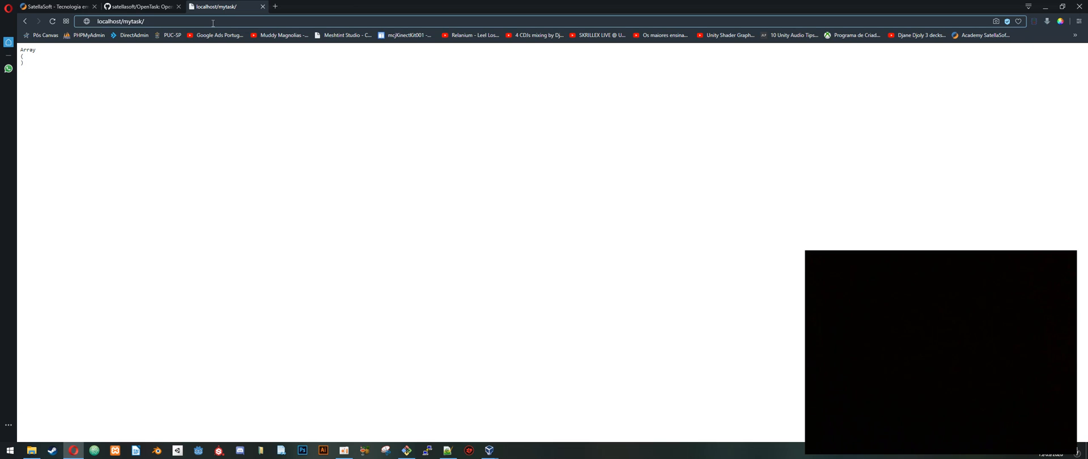
type("controller/")
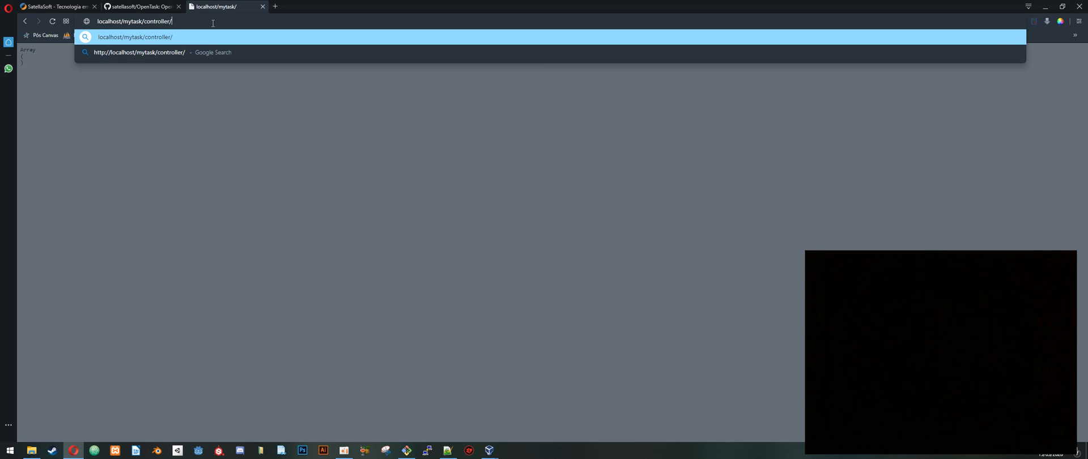
type("method/params/param22")
key("Return")
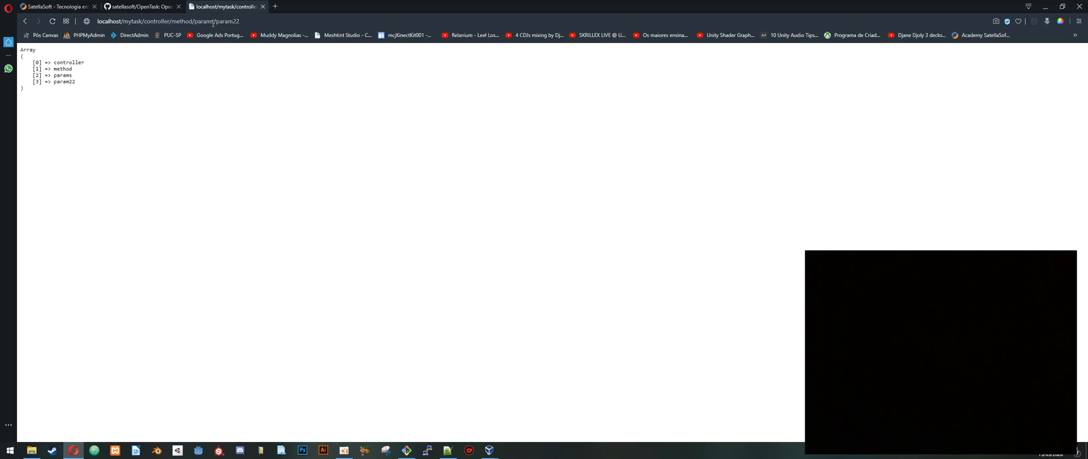
left_click_drag(42, 62, 22, 89)
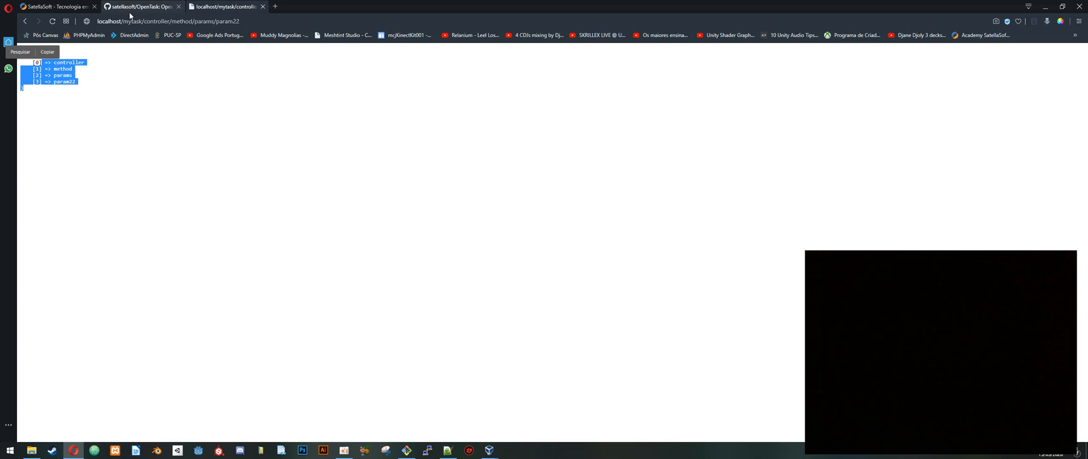
double_click(143, 21)
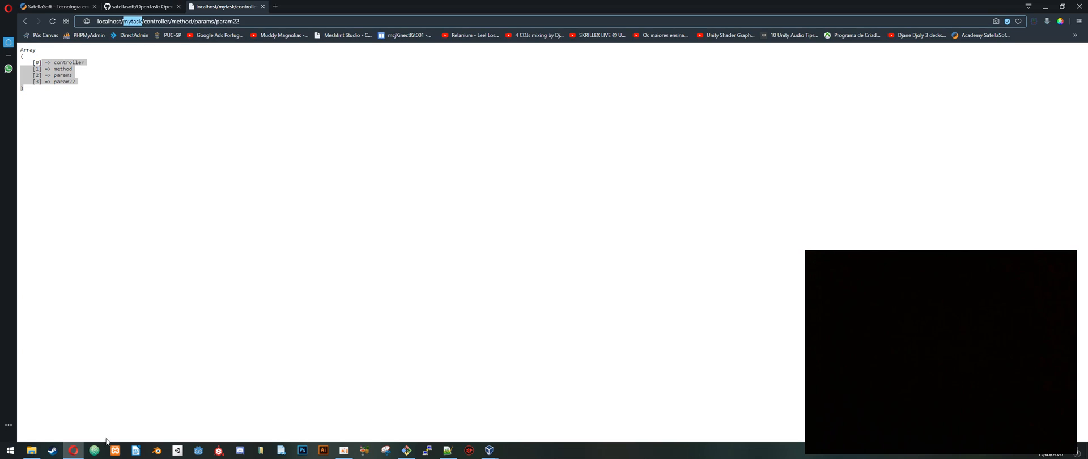
Step: Switch to config.php in Notepad++, set URI_UNLINK_COUNT to 1, and save the file
left_click(448, 450)
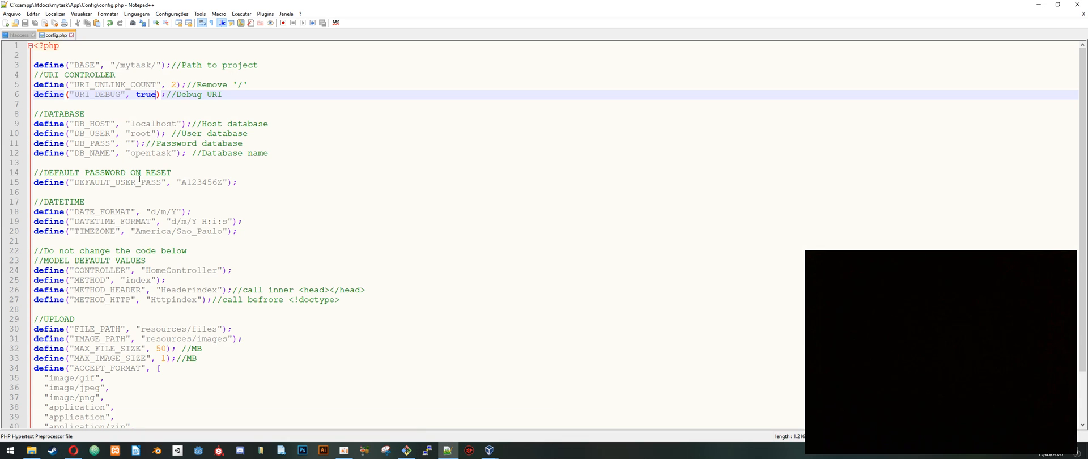
double_click(175, 85)
type("1")
key("ctrl+s")
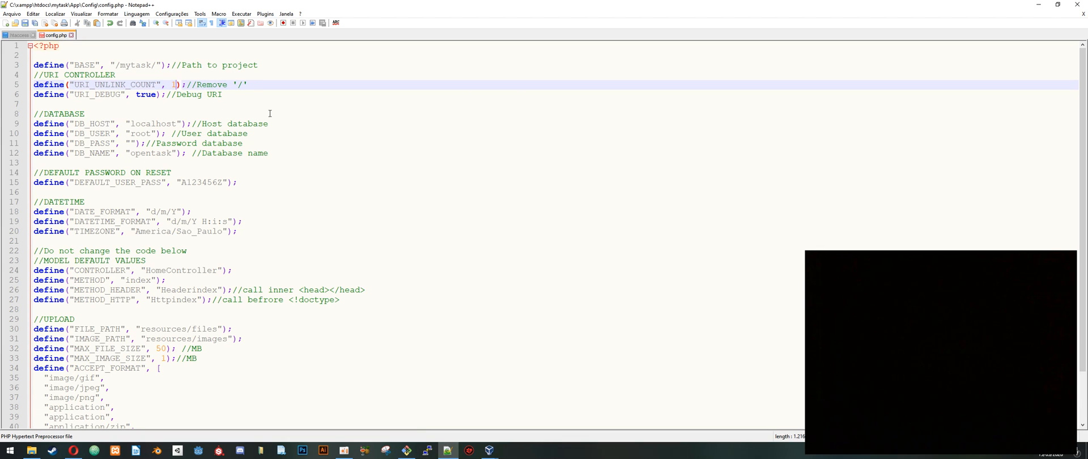
Step: Reload the test address in Opera and examine which address segments the debug array now lists
left_click(73, 450)
key("F5")
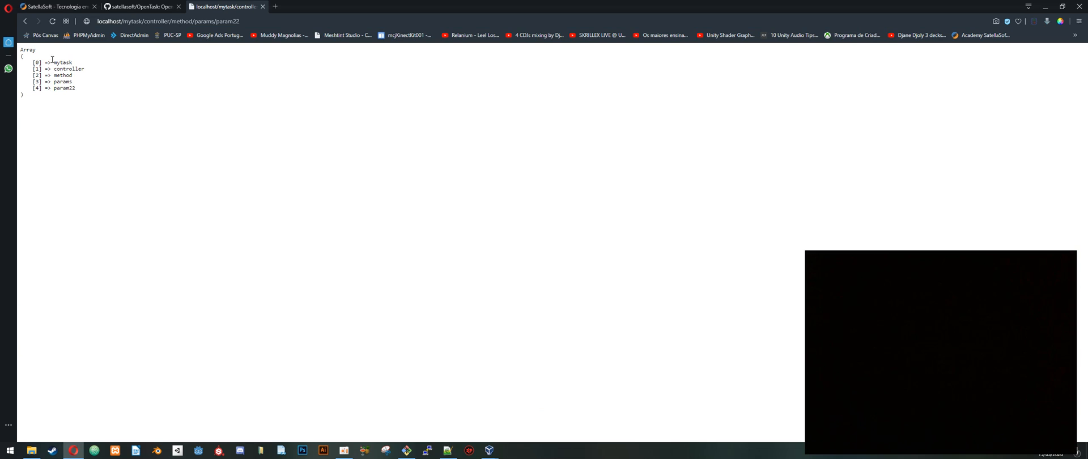
left_click_drag(63, 69, 66, 76)
mouse_move(60, 82)
left_mouse_down()
mouse_move(76, 89)
mouse_move(29, 62)
mouse_move(59, 71)
left_mouse_up()
left_click(87, 73)
left_click_drag(40, 72, 91, 70)
left_click(41, 70)
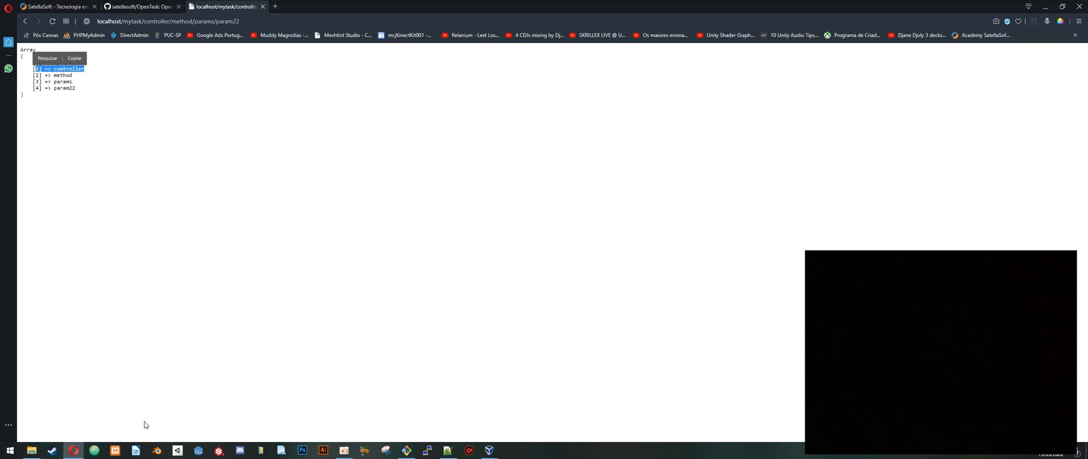
Step: Set URI_UNLINK_COUNT back to 2 in config.php, save it, and reload the test address in Opera
left_click(447, 450)
key("BackSpace")
type("2")
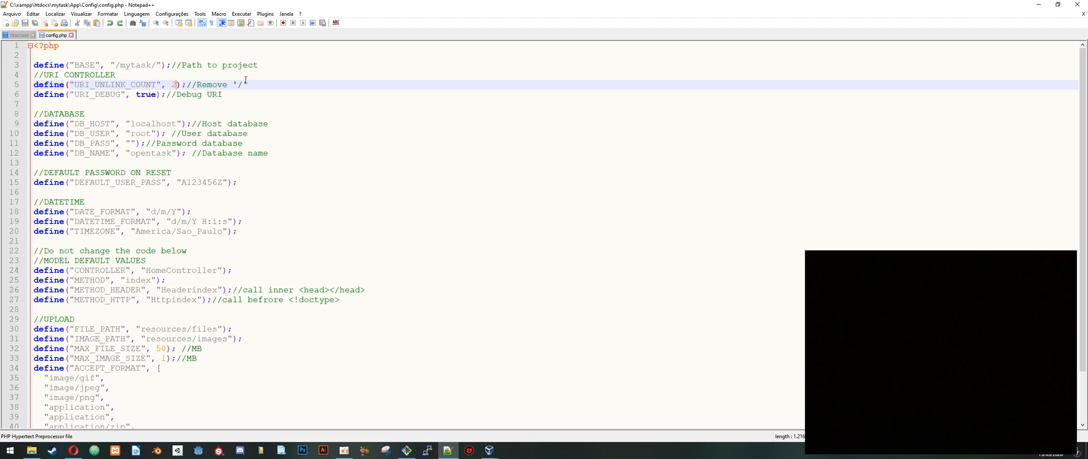
double_click(173, 84)
left_click(182, 84)
key("alt+Tab")
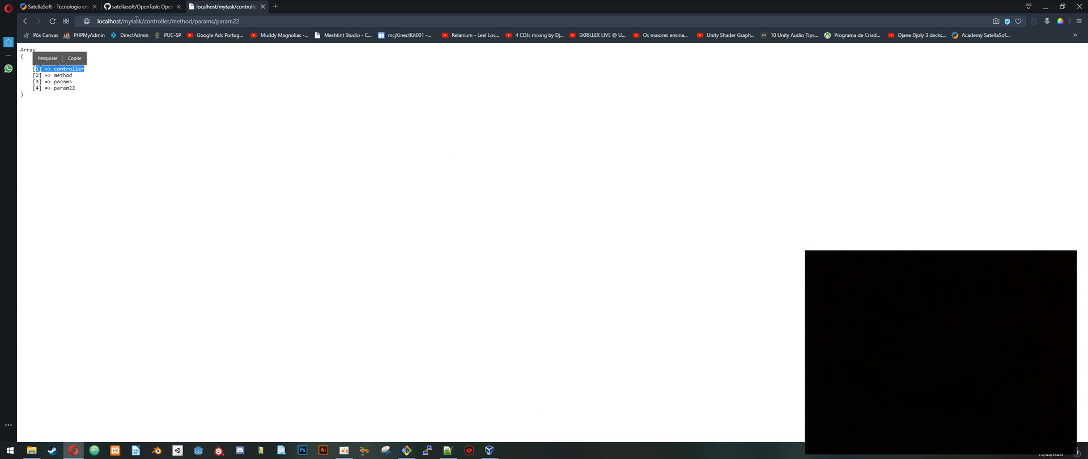
key("F5")
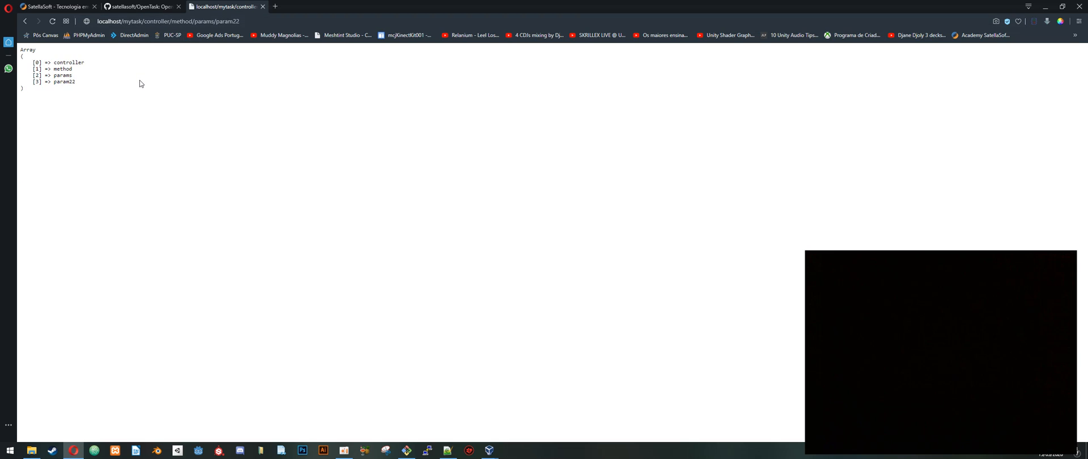
Step: Return to config.php in Notepad++ and check the DB_HOST value in the database section
key("alt+Tab")
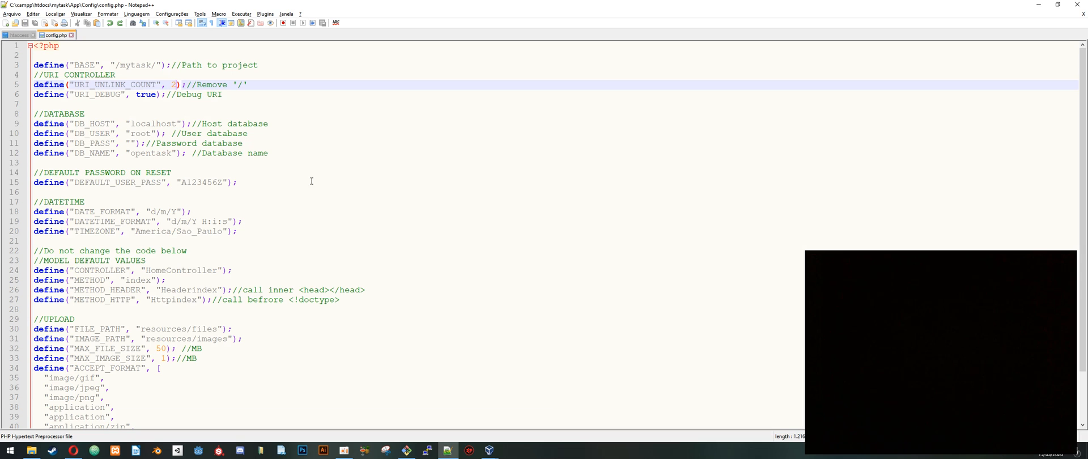
double_click(149, 117)
double_click(149, 122)
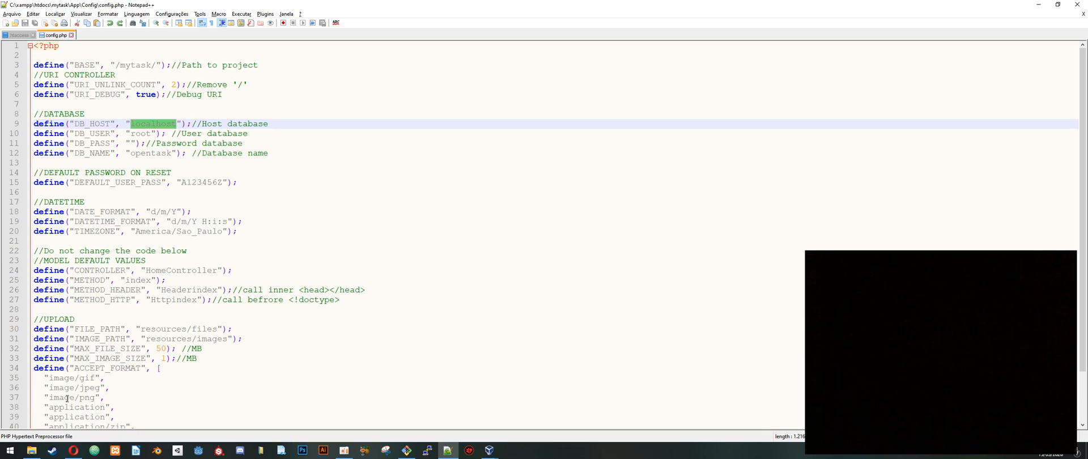
Step: Open config.php from the OpenTask\App\Config folder in Notepad++, check its DB_NAME value, and close that file
left_click(32, 450)
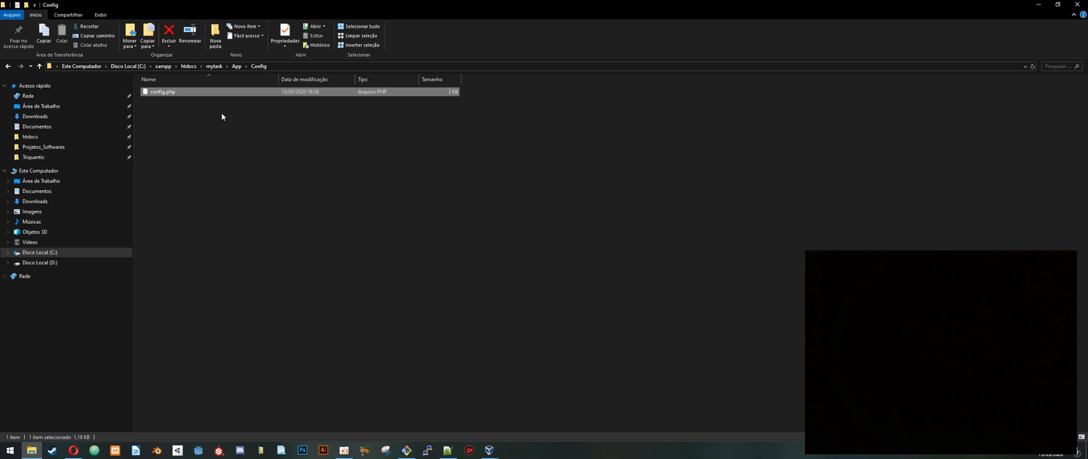
left_click(191, 67)
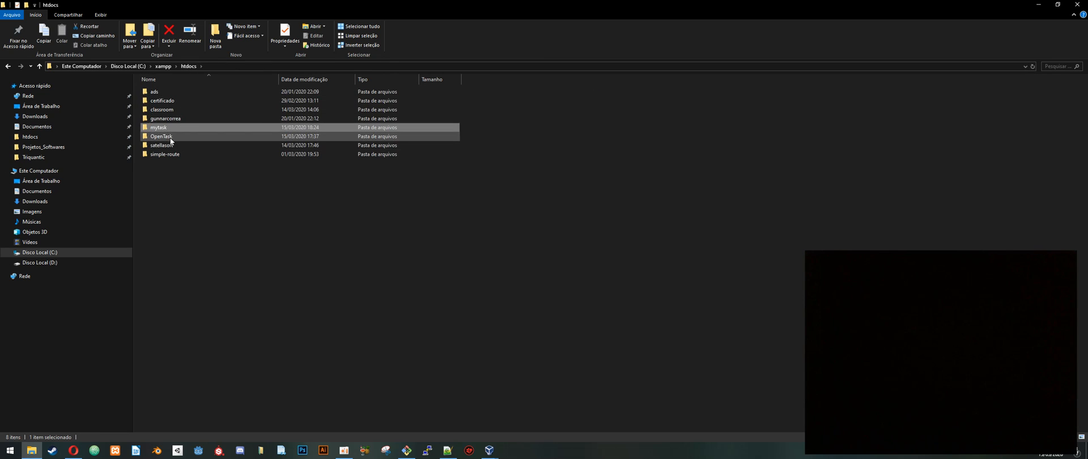
double_click(173, 119)
double_click(165, 101)
double_click(169, 92)
right_click(159, 91)
left_click(200, 117)
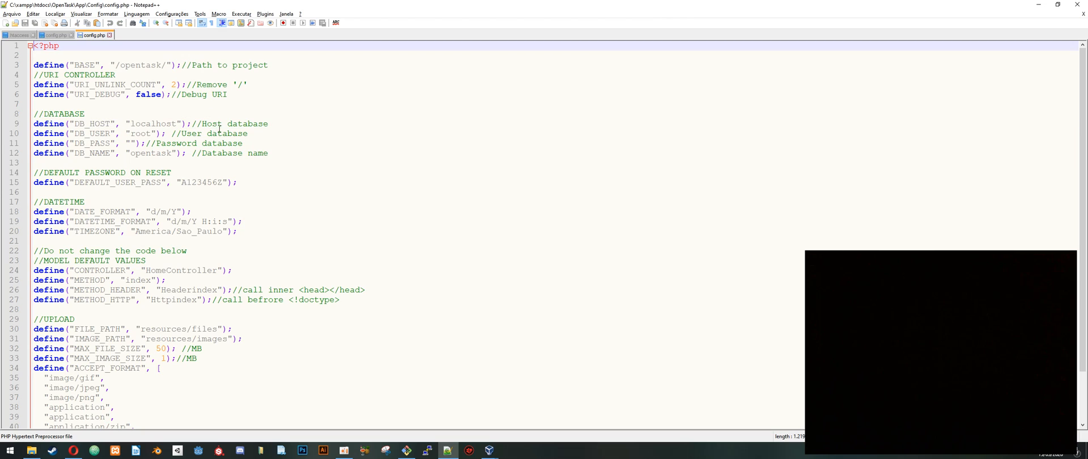
double_click(165, 154)
key("ctrl+w")
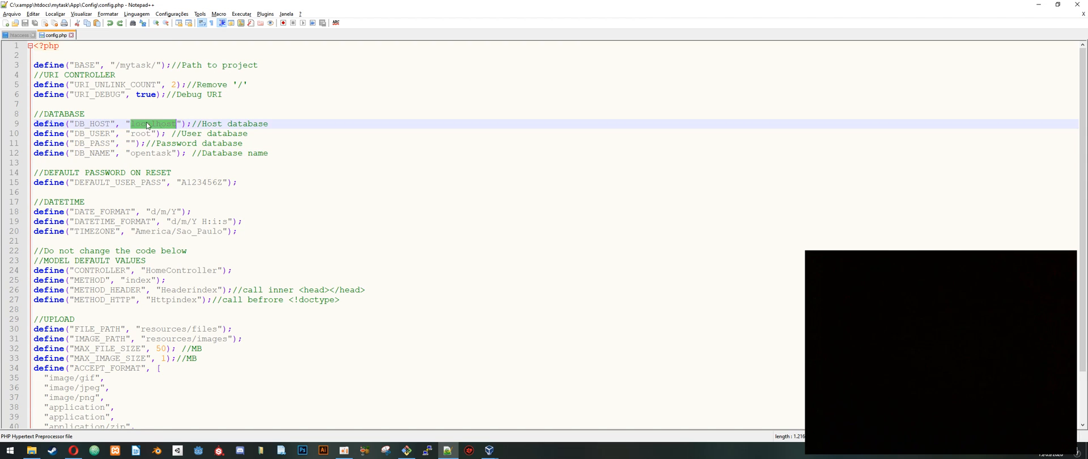
Step: Review the DB_USER, DB_PASS and DB_NAME settings in the mytask config.php
double_click(145, 136)
left_click(128, 143)
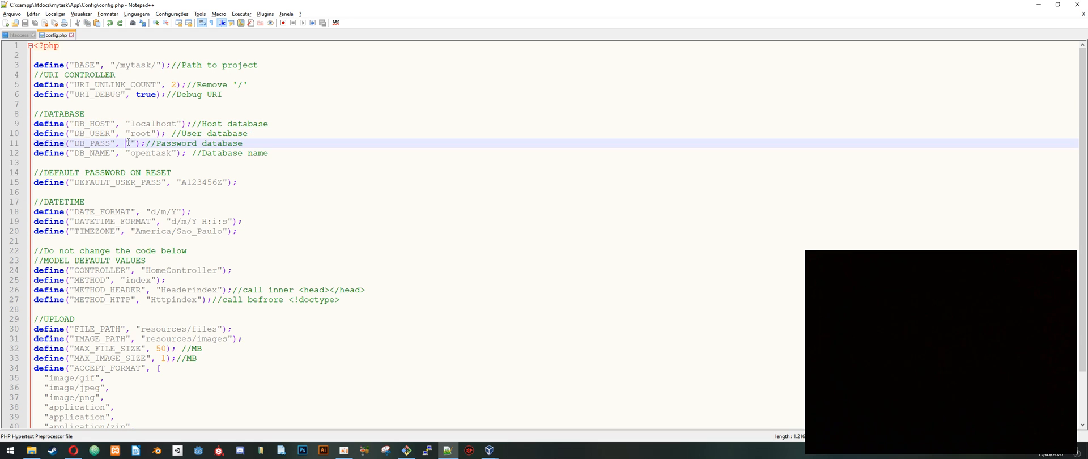
double_click(152, 146)
double_click(155, 154)
left_click(170, 154)
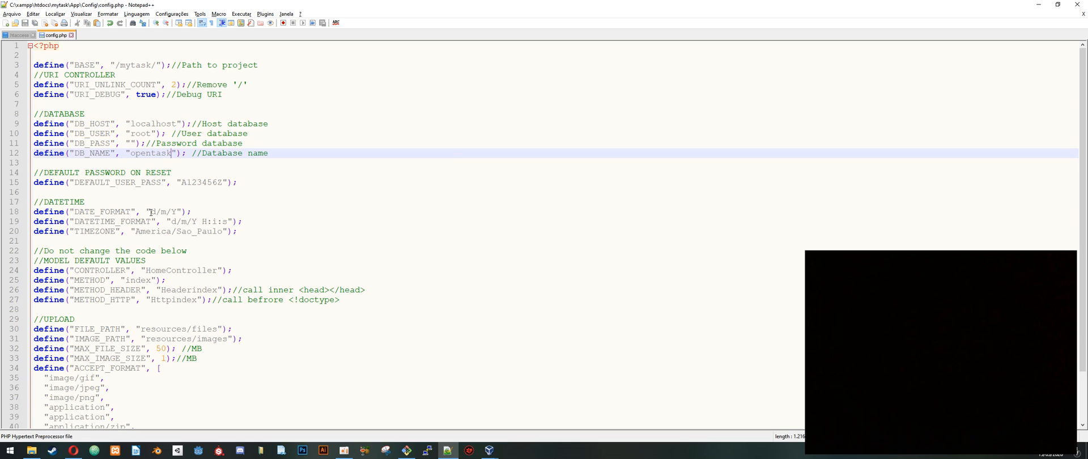
Step: Set URI_DEBUG to false in the mytask config.php and save the file
left_click(74, 451)
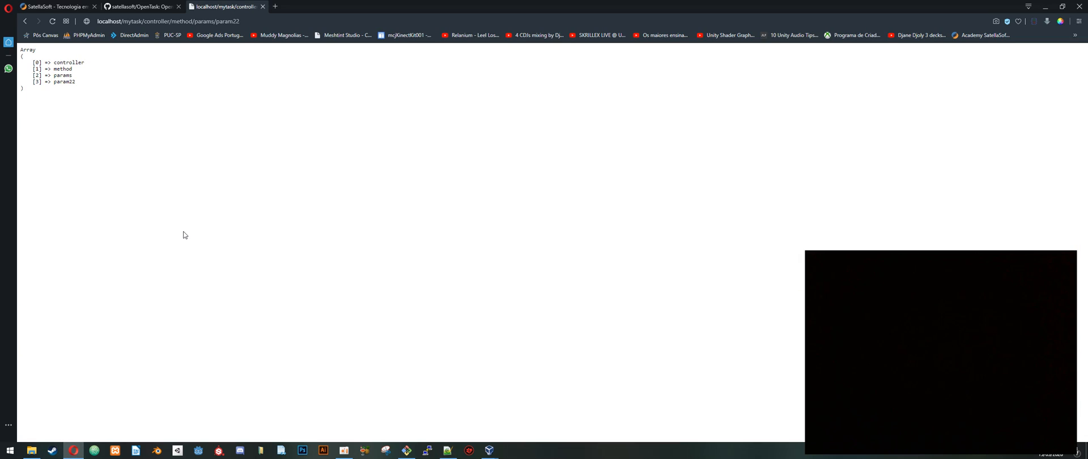
key("alt+Tab")
double_click(145, 94)
type("false")
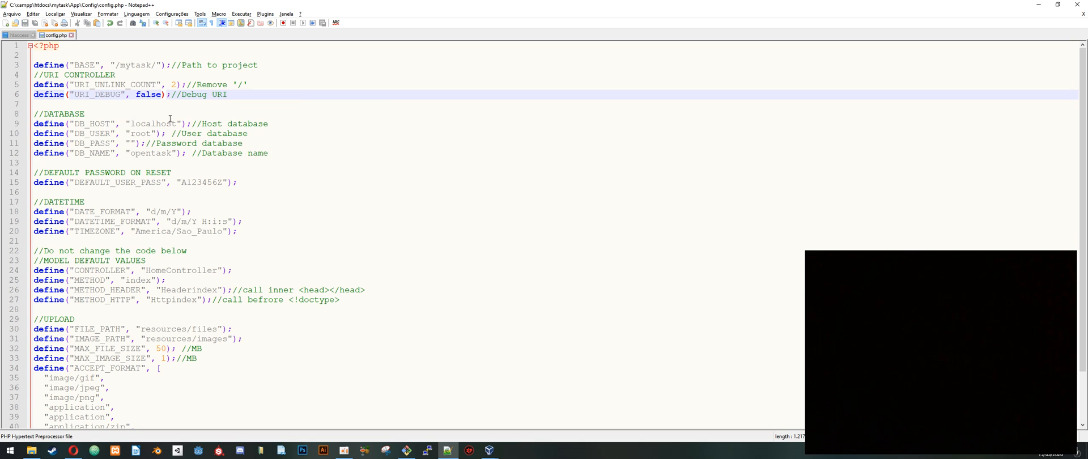
Step: Review the date format, timezone and model default value definitions in config.php
left_click_drag(90, 212, 45, 211)
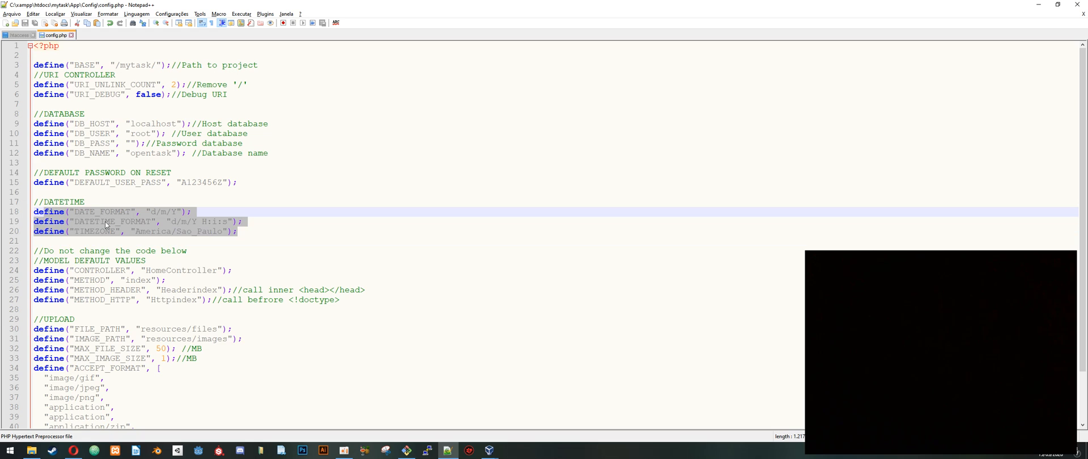
left_click(159, 212)
left_click_drag(150, 212, 139, 232)
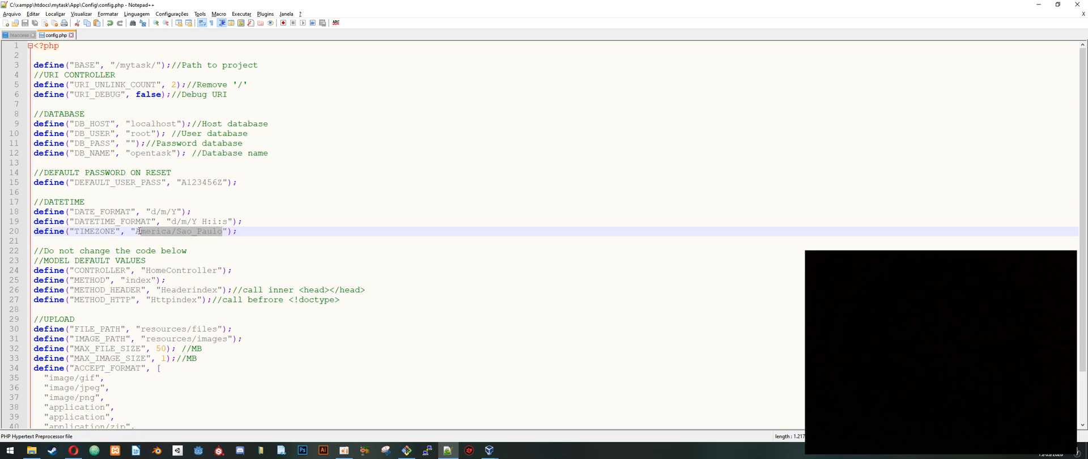
left_click_drag(351, 301, 33, 260)
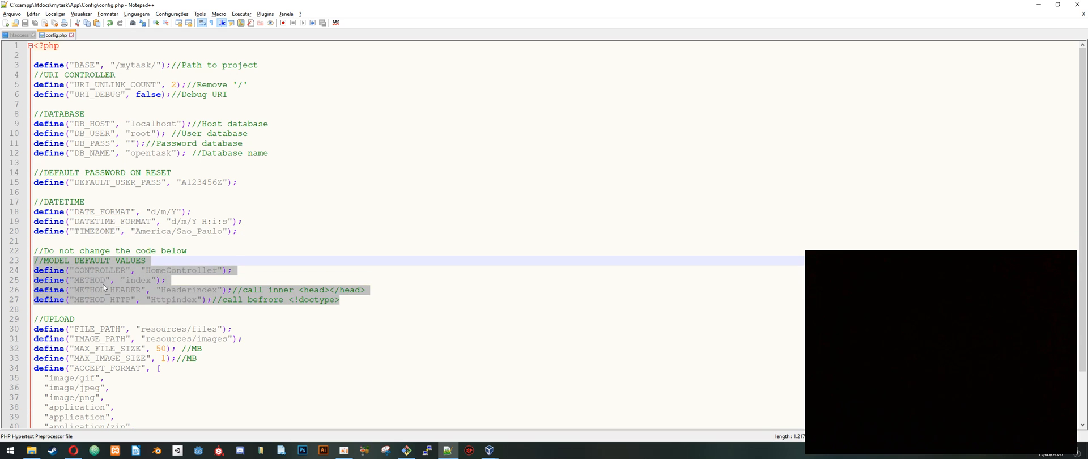
Step: Review the upload section of config.php: file and image paths, maximum sizes, and the ACCEPT_FORMAT list
scroll(112, 291, "down", 2)
left_click_drag(252, 276, 26, 272)
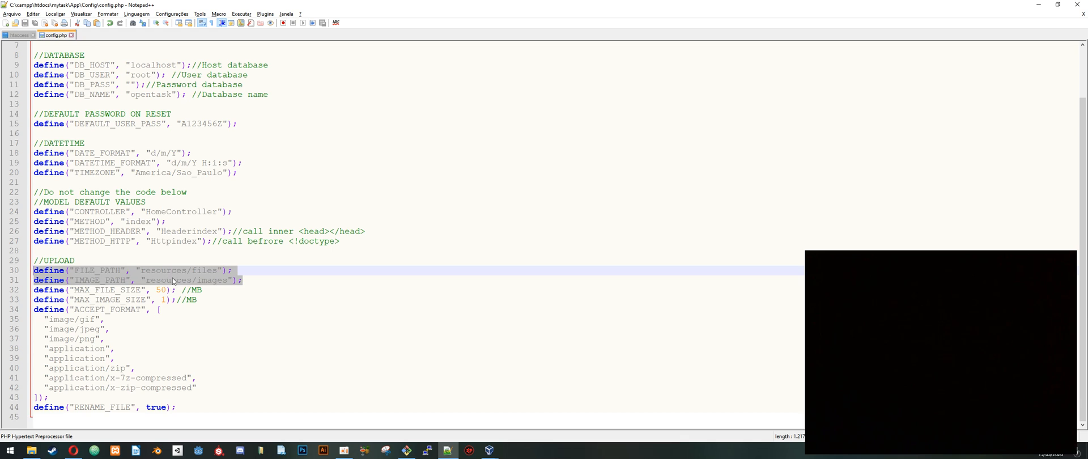
left_click(213, 280)
left_click_drag(135, 270, 244, 280)
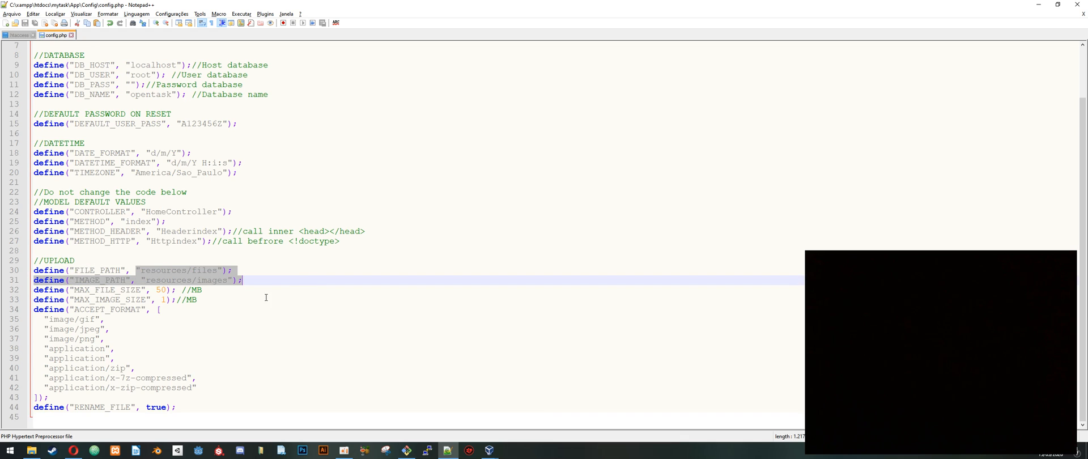
left_click_drag(74, 289, 229, 289)
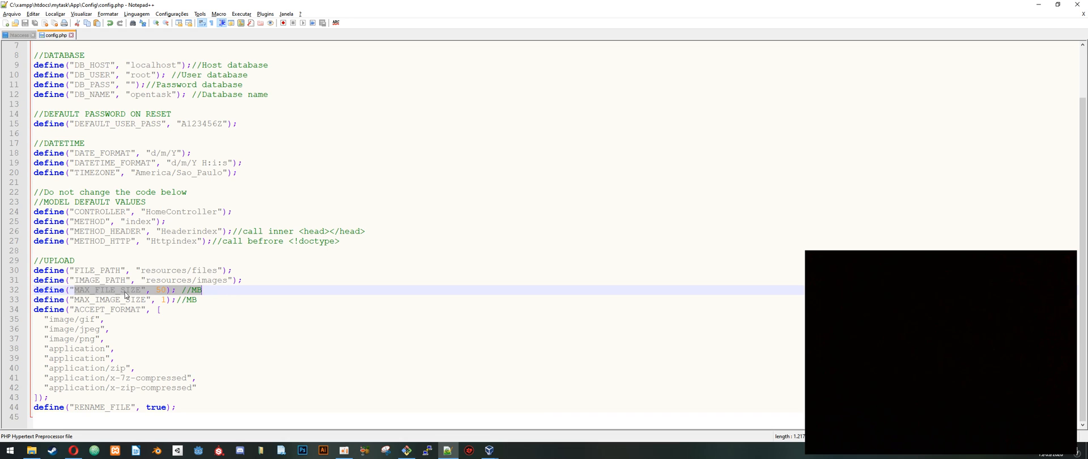
left_click_drag(69, 299, 198, 301)
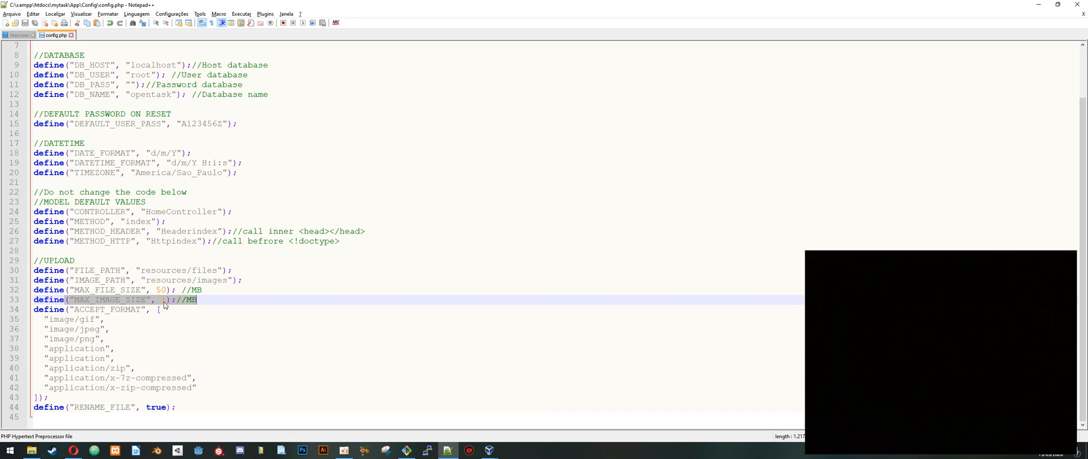
left_click(165, 300)
left_click_drag(165, 289, 124, 290)
left_click_drag(35, 310, 222, 386)
left_click(220, 370)
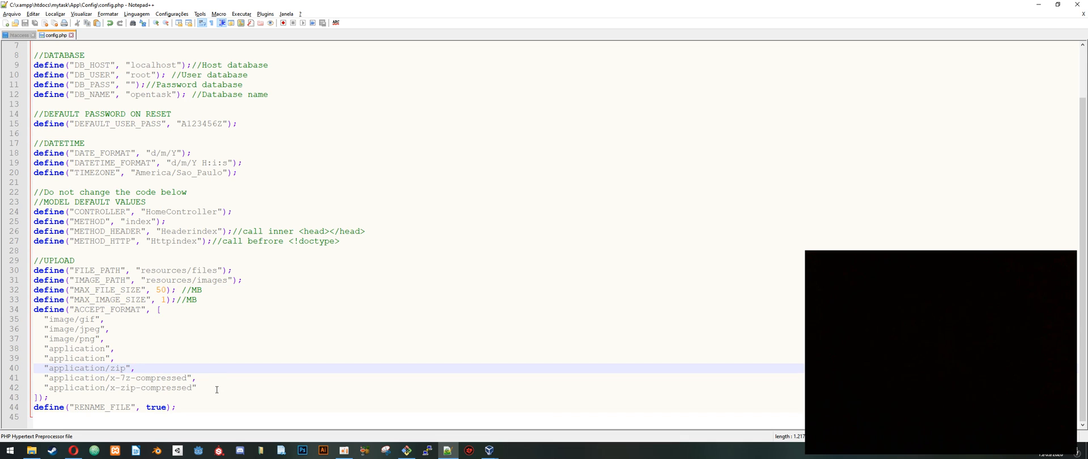
Step: Try adding a comma and a new line after "application/x-zip-compressed" in ACCEPT_FORMAT, and undo the addition
left_click(206, 389)
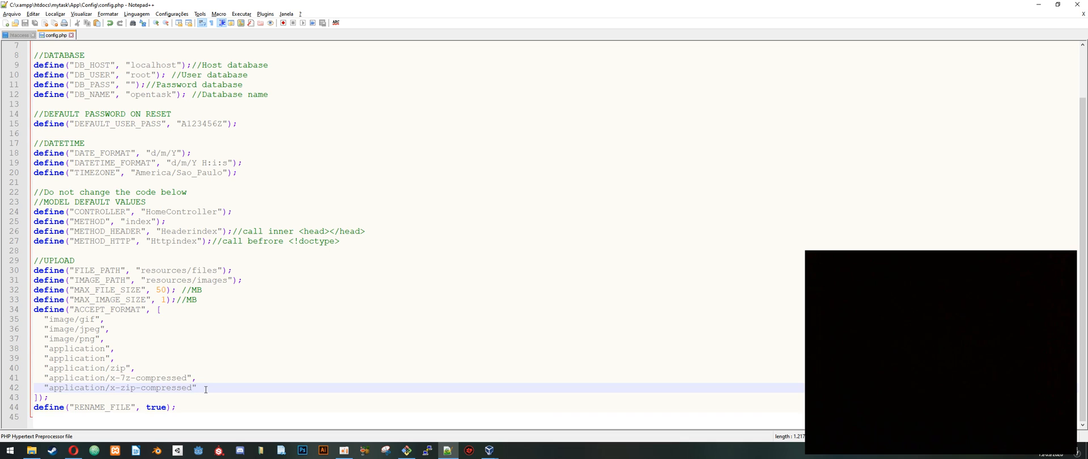
type(",")
key("Return")
key("ctrl+z")
key("ctrl+z")
Step: Reload the project page in Opera and log in to Open Task with the suggested username and the account password
left_click(73, 450)
key("F5")
left_click(612, 160)
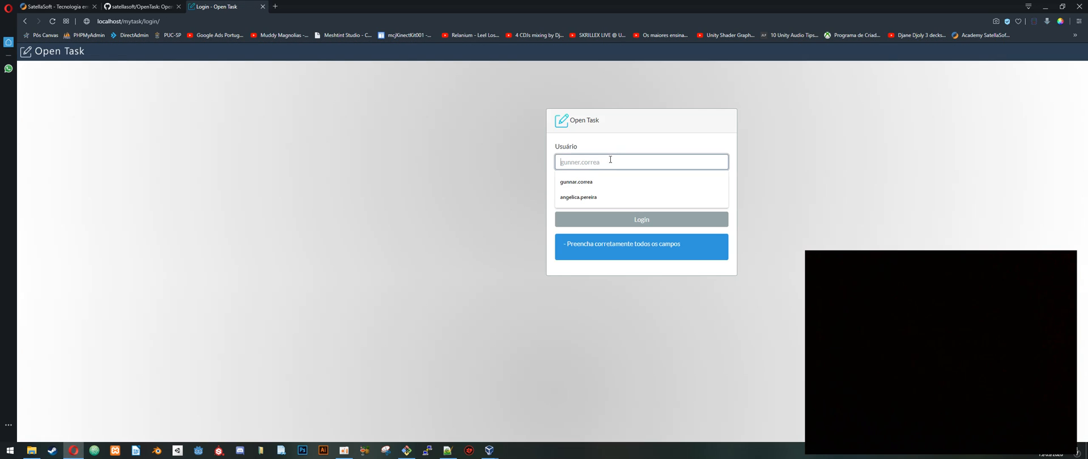
left_click(577, 181)
left_click(588, 197)
type("1")
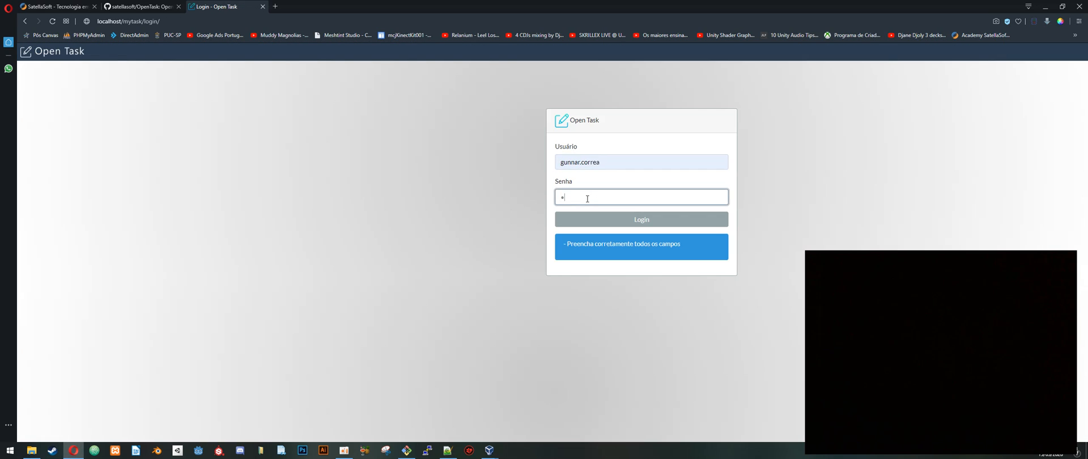
left_click_drag(588, 198, 554, 201)
type("1")
left_click(630, 220)
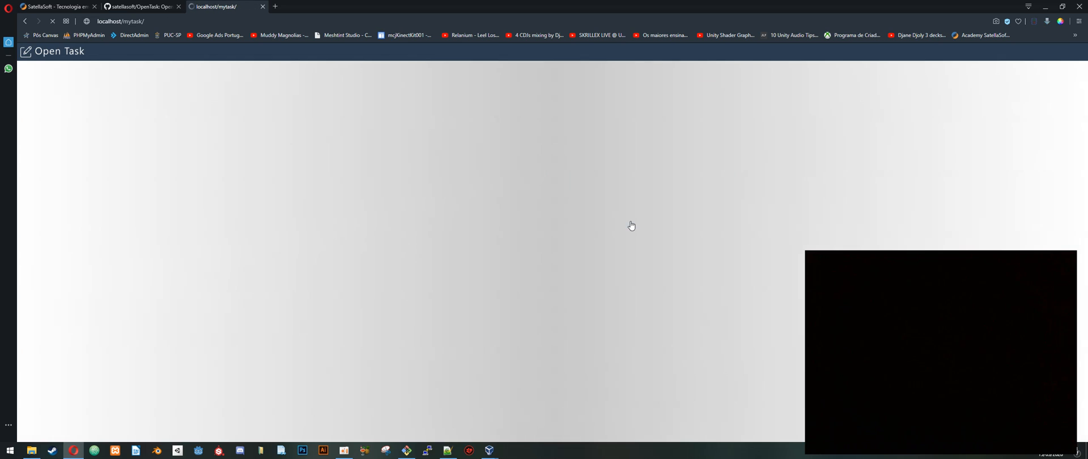